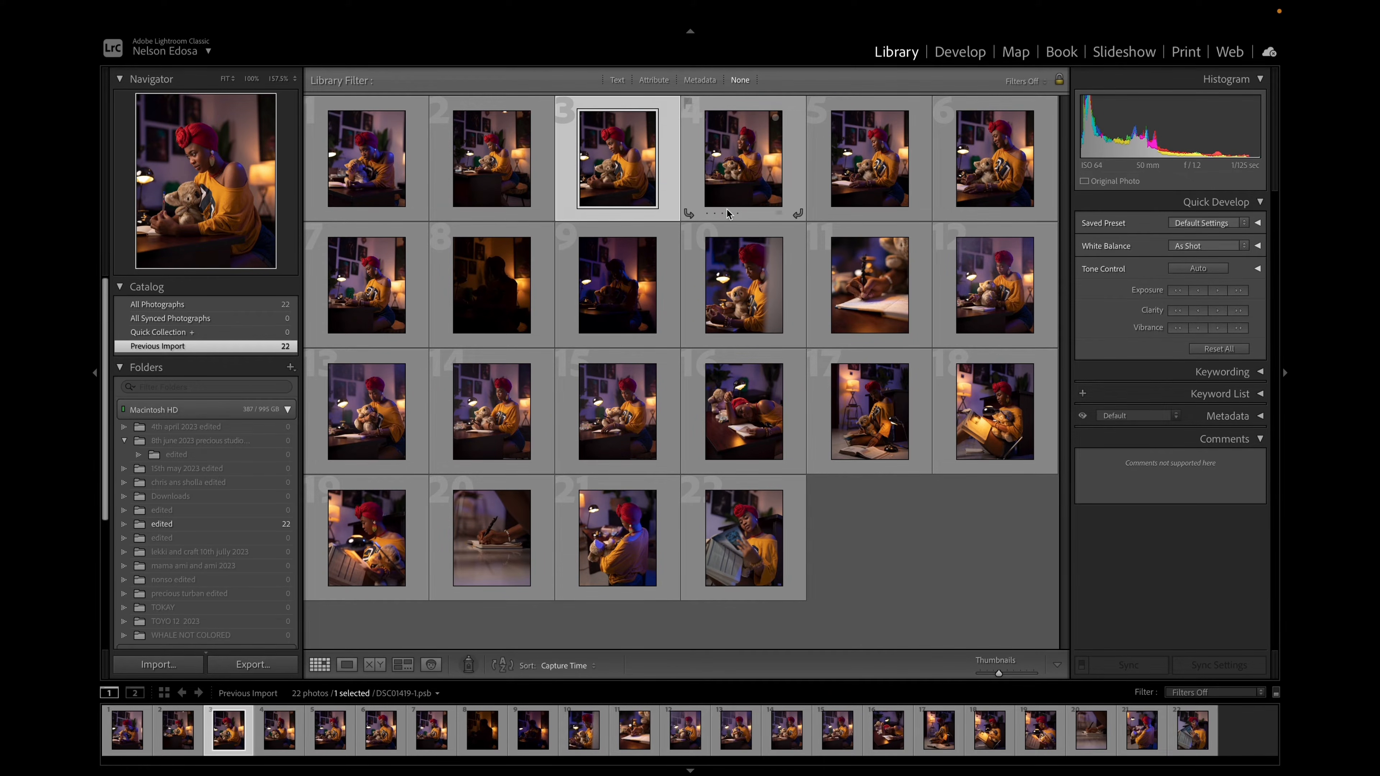
- Bring the selected portrait into the Develop module and set Exposure to +0.15 and Contrast to −50
{"action": "left_click", "coordinate": [960, 52]}
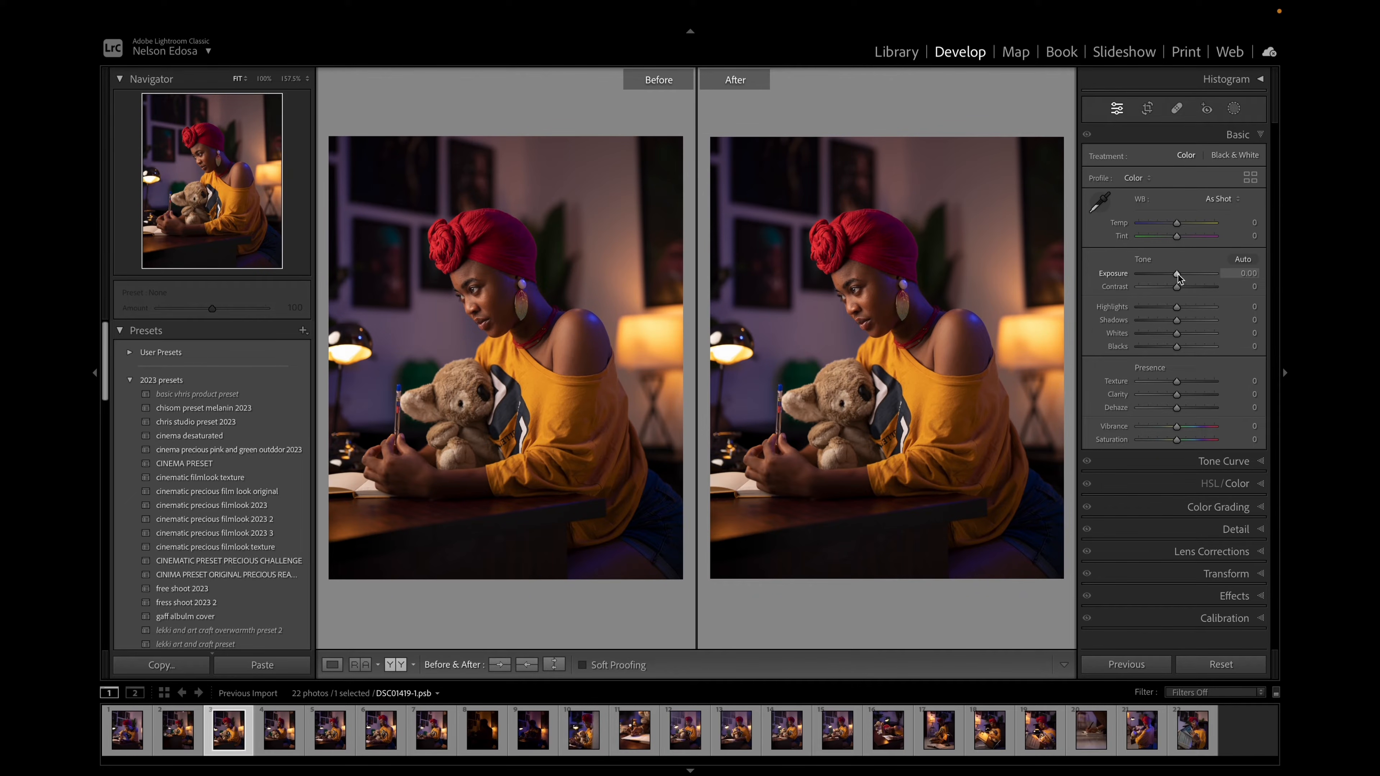
{"action": "left_click_drag", "start_coordinate": [1178, 277], "coordinate": [1179, 277]}
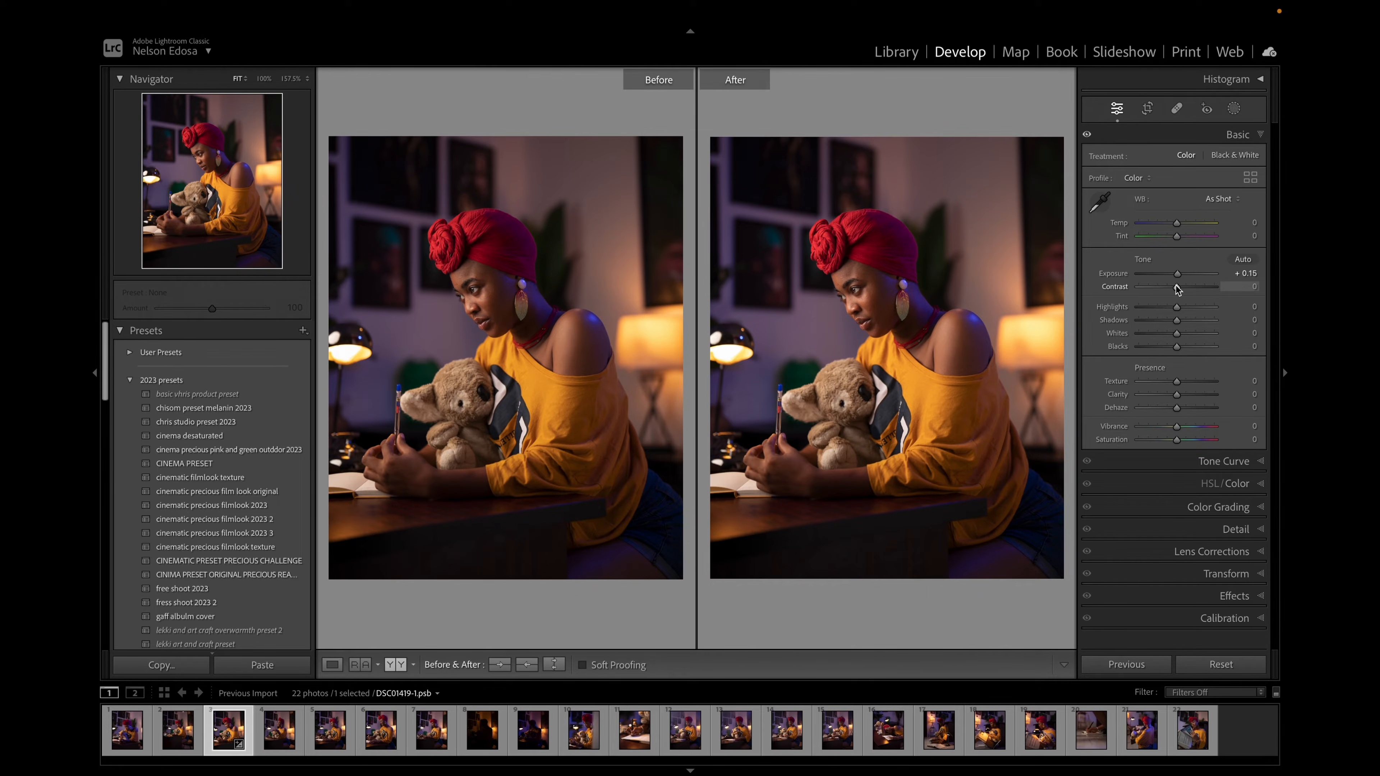
{"action": "left_click_drag", "start_coordinate": [1178, 290], "coordinate": [1157, 289]}
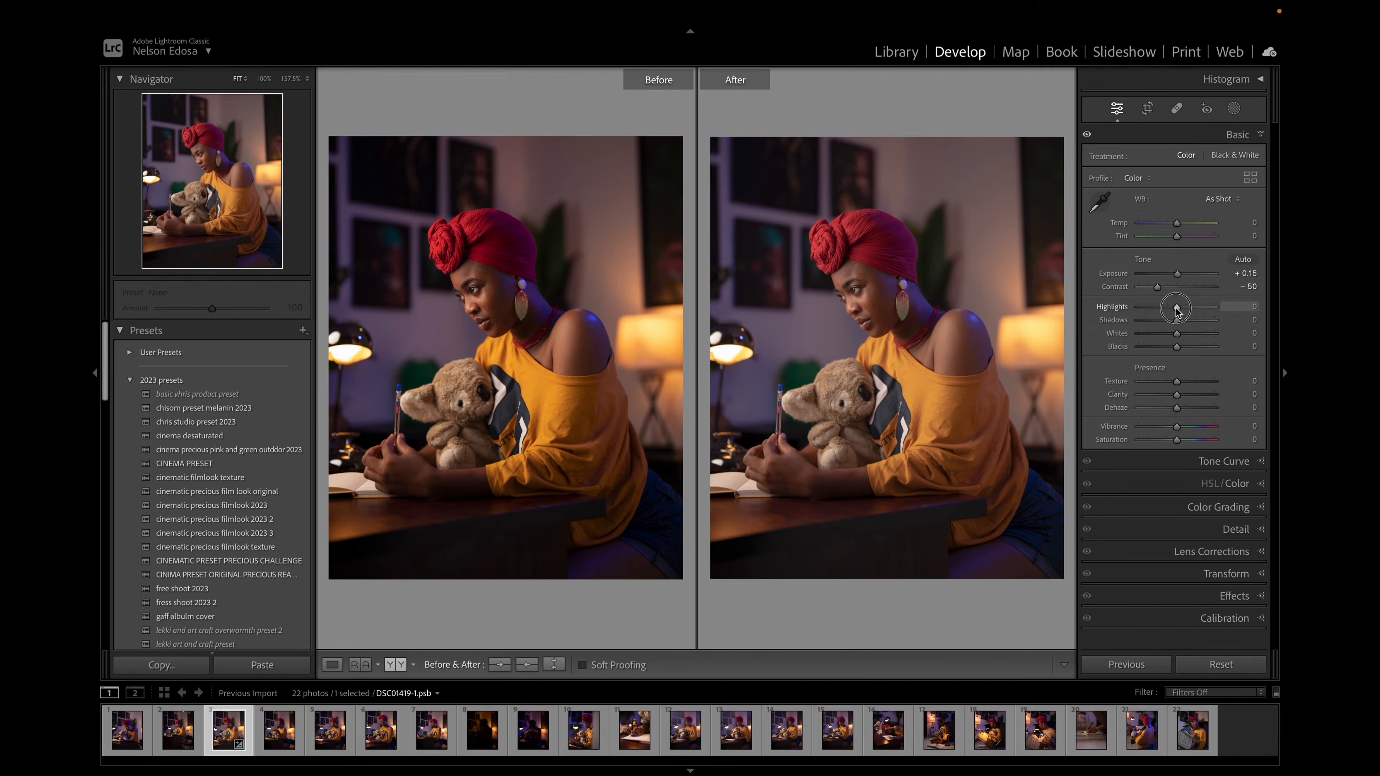
- Set Highlights to −11, Shadows to +20 and Whites to −6, and lower the overall Saturation slightly
{"action": "left_click_drag", "start_coordinate": [1177, 310], "coordinate": [1172, 309]}
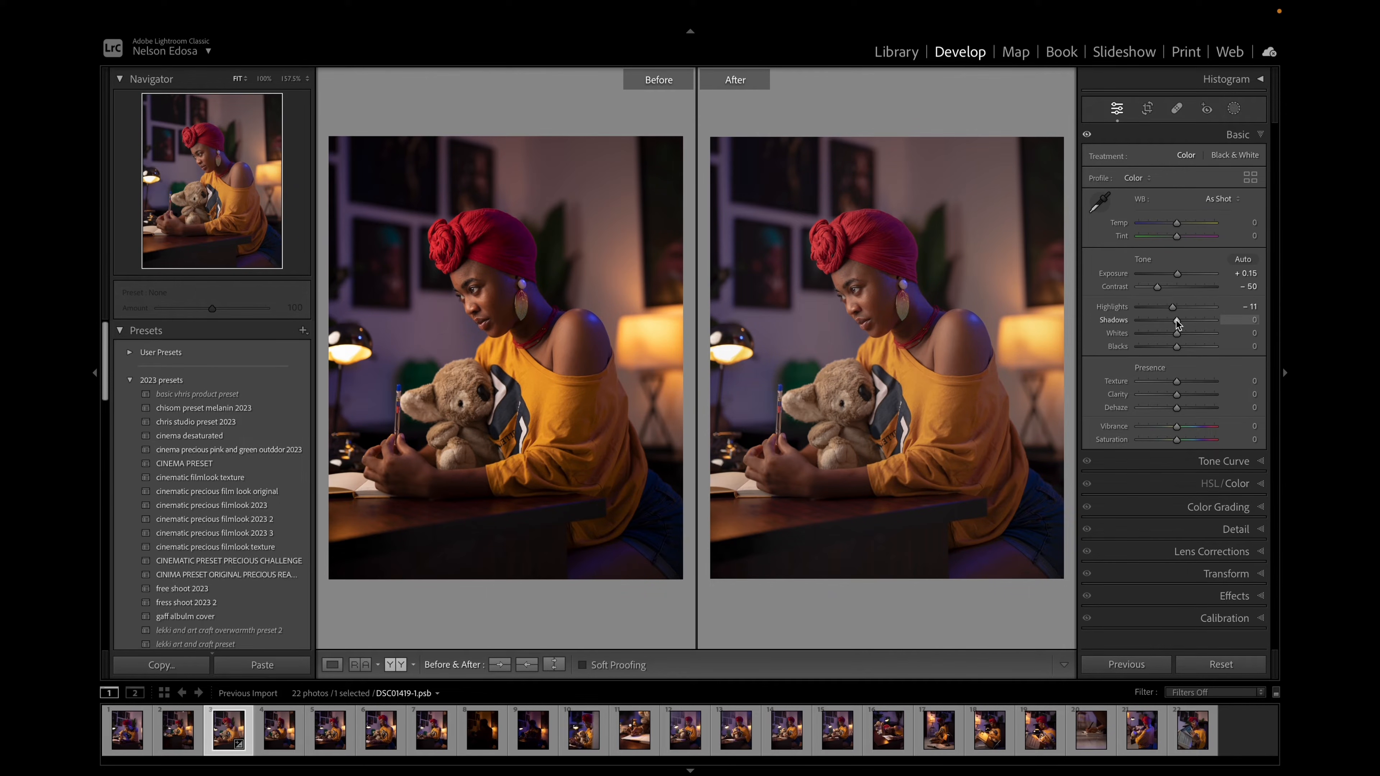
{"action": "left_click_drag", "start_coordinate": [1177, 325], "coordinate": [1182, 324]}
{"action": "left_click_drag", "start_coordinate": [1180, 320], "coordinate": [1185, 319]}
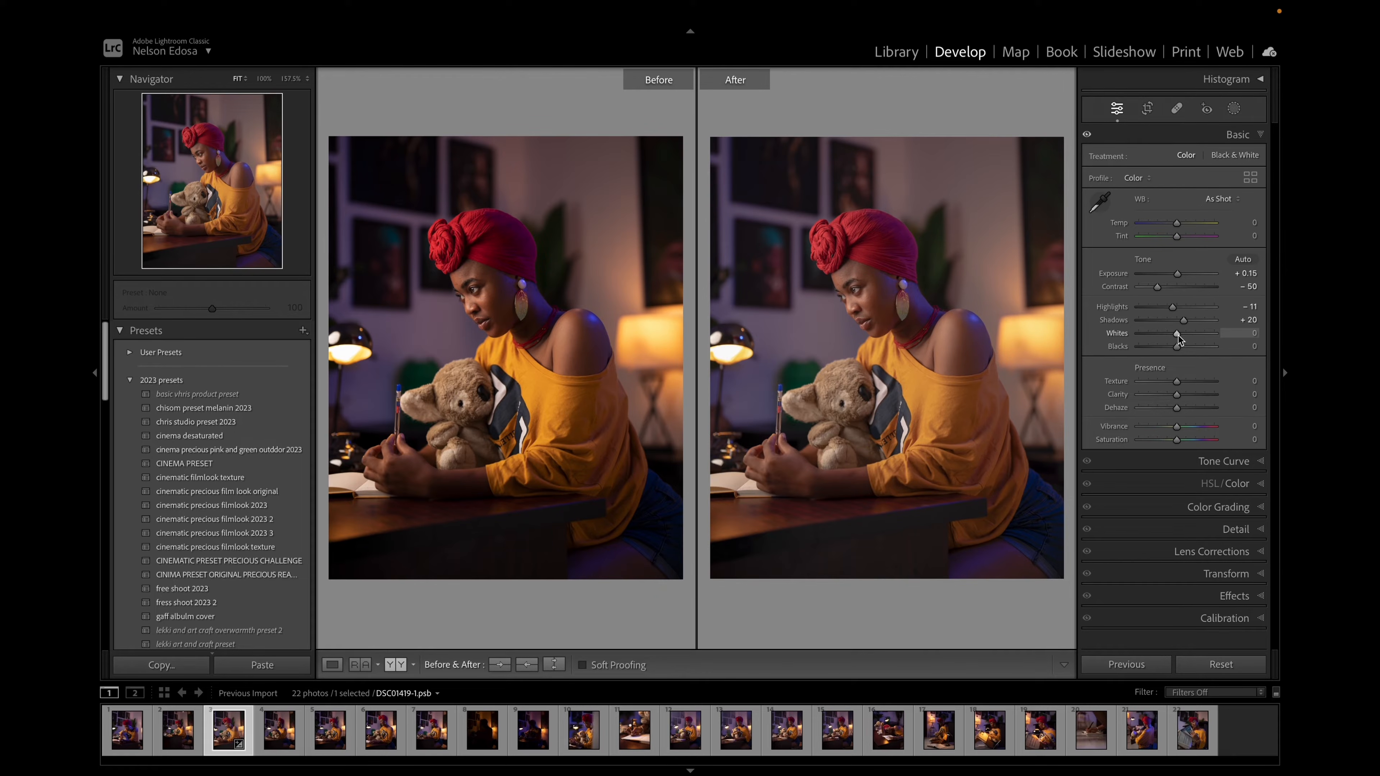
{"action": "left_click_drag", "start_coordinate": [1176, 335], "coordinate": [1175, 336]}
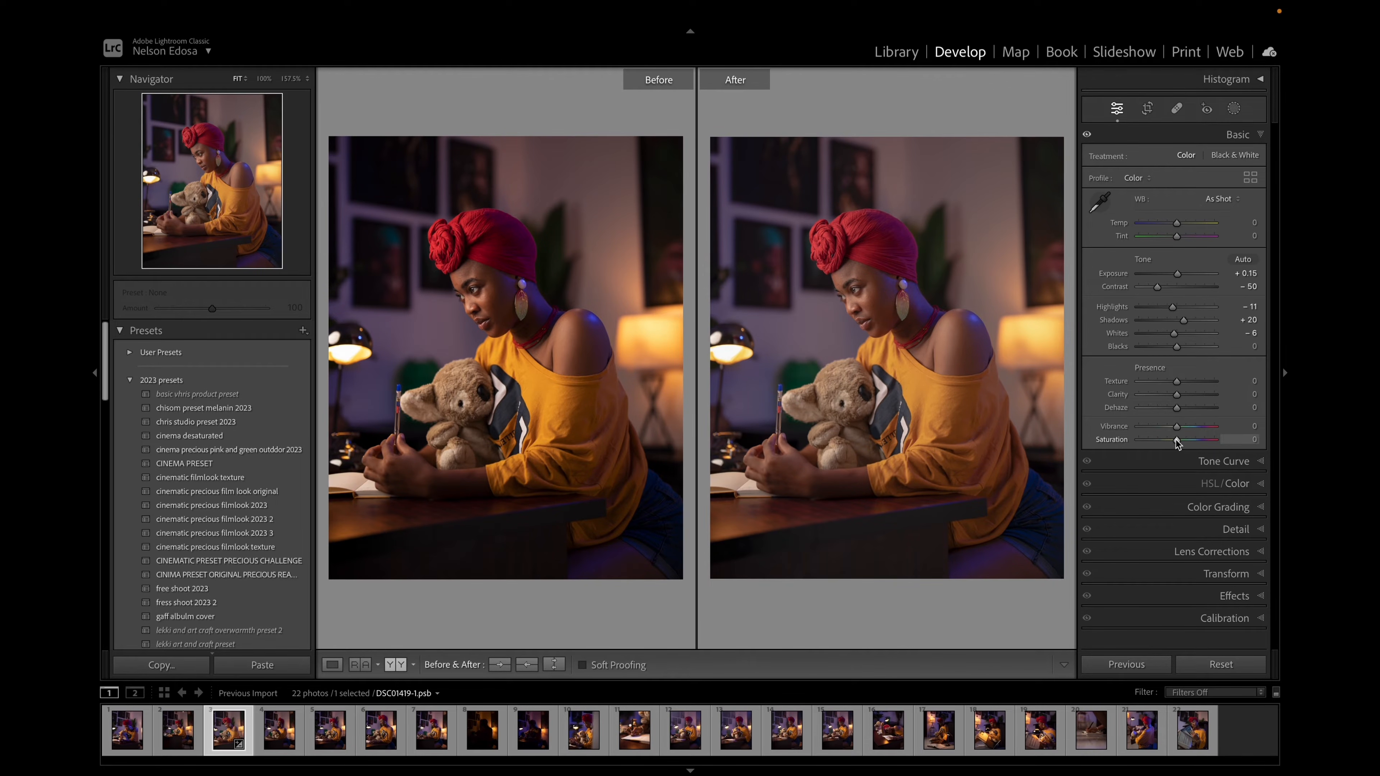
{"action": "left_click_drag", "start_coordinate": [1177, 443], "coordinate": [1172, 443]}
{"action": "left_click", "coordinate": [1260, 136]}
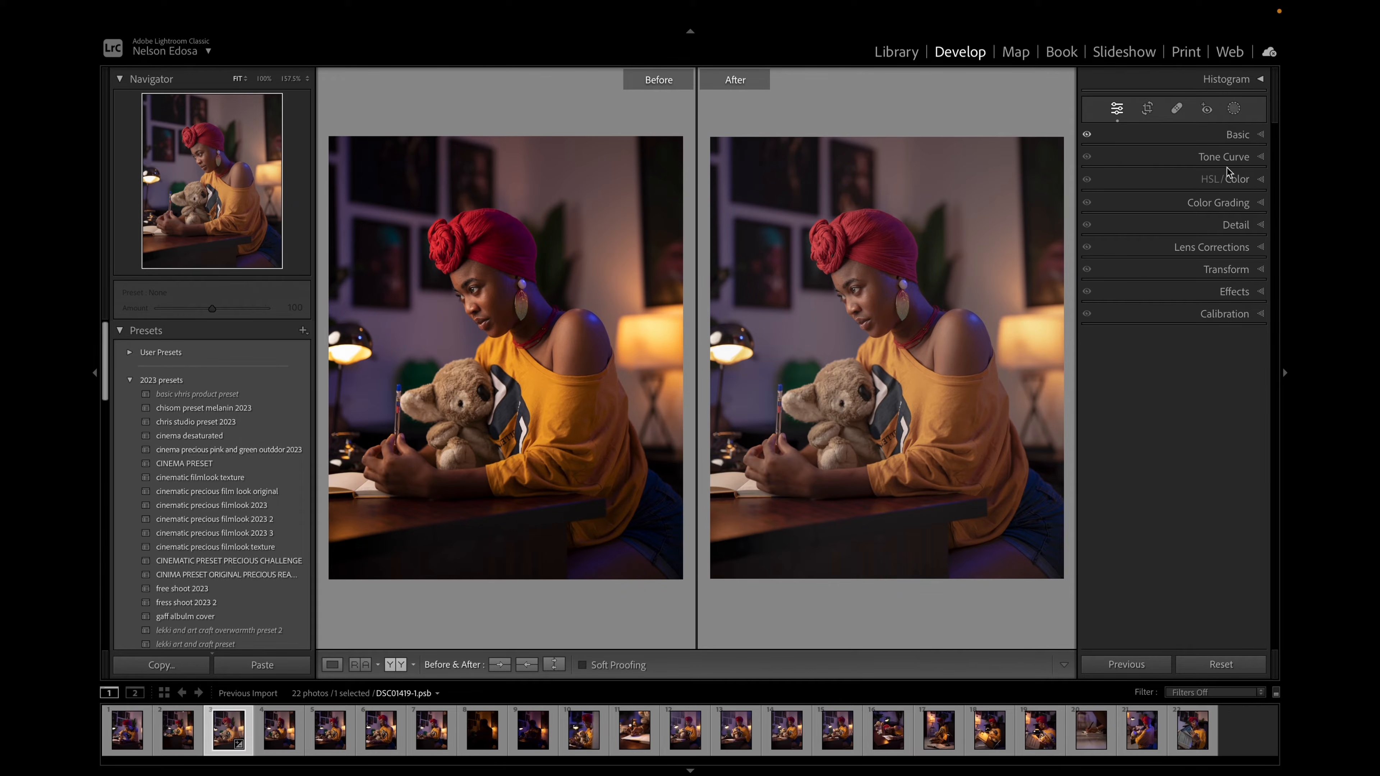
- In the HSL/Color adjustments, shift the red hue slightly toward negative values
{"action": "left_click", "coordinate": [1256, 182]}
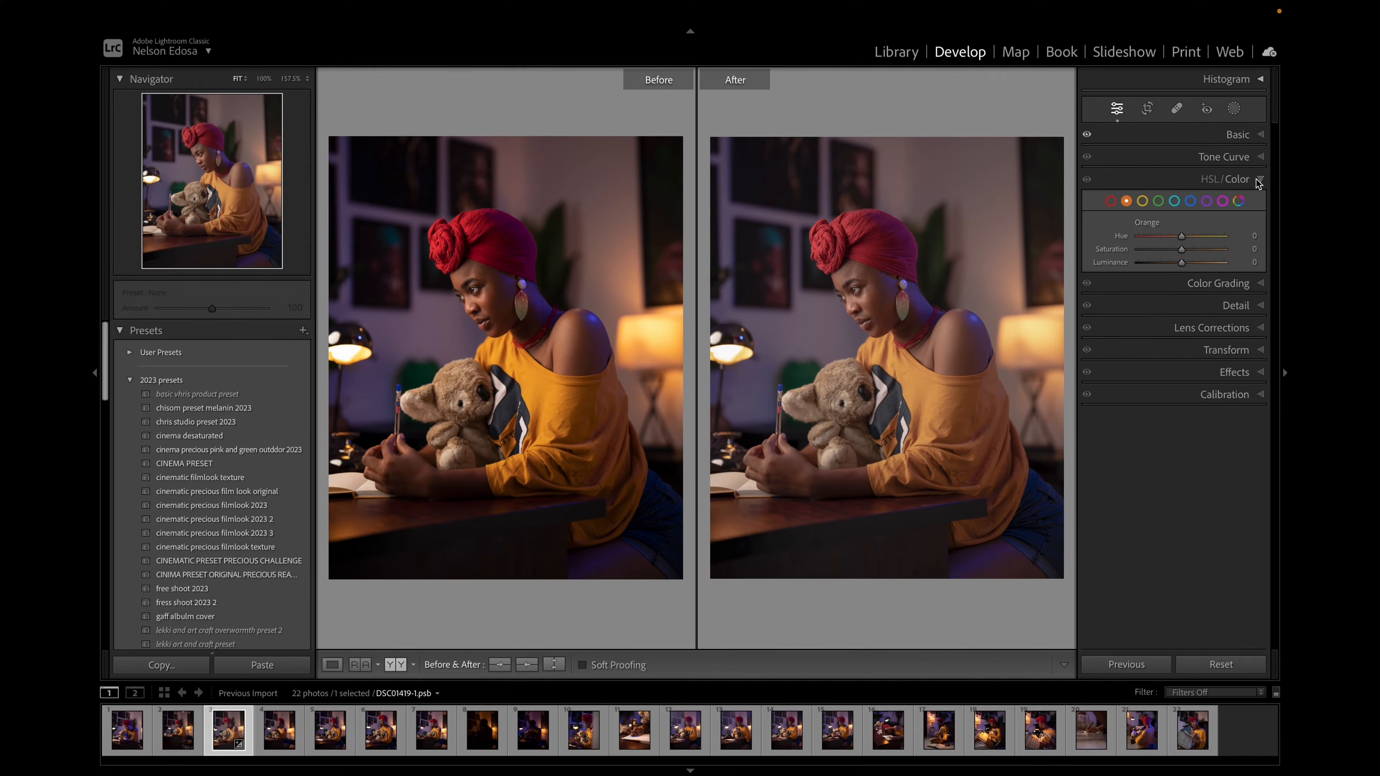
{"action": "left_click", "coordinate": [1110, 201]}
{"action": "left_click_drag", "start_coordinate": [1181, 241], "coordinate": [1175, 241]}
- Lower the orange hue and saturation slightly and fine-tune the orange luminance
{"action": "left_click", "coordinate": [1126, 201]}
{"action": "left_click_drag", "start_coordinate": [1182, 238], "coordinate": [1178, 240]}
{"action": "left_click", "coordinate": [1182, 251]}
{"action": "left_click_drag", "start_coordinate": [1182, 251], "coordinate": [1177, 253]}
{"action": "left_click_drag", "start_coordinate": [1179, 264], "coordinate": [1179, 266]}
- Set the yellow hue to +10 and saturation to +11, and lower the yellow luminance slightly
{"action": "left_click", "coordinate": [1143, 203]}
{"action": "left_click_drag", "start_coordinate": [1183, 238], "coordinate": [1188, 251]}
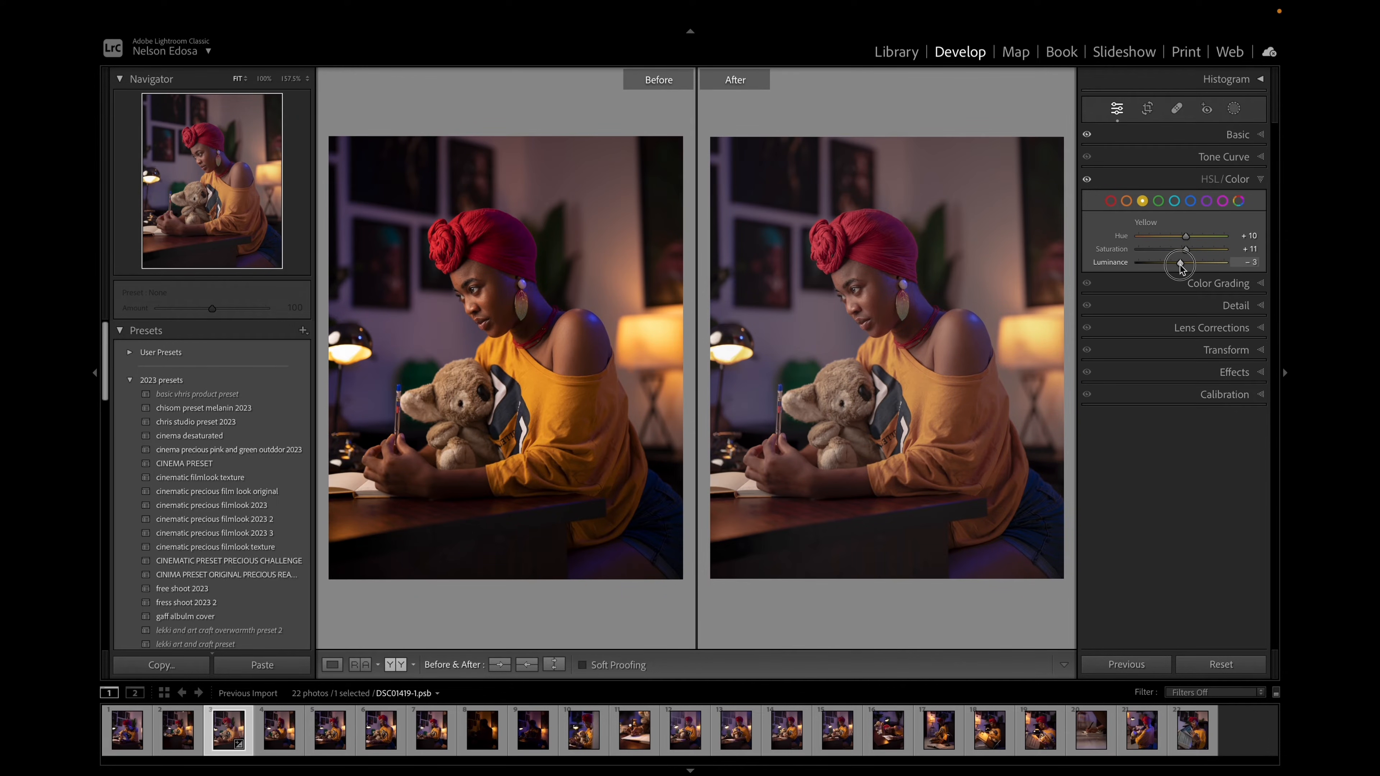
{"action": "left_click_drag", "start_coordinate": [1182, 265], "coordinate": [1176, 265]}
- Set the green hue to +50, saturation to −100 and luminance to −31
{"action": "left_click", "coordinate": [1158, 201]}
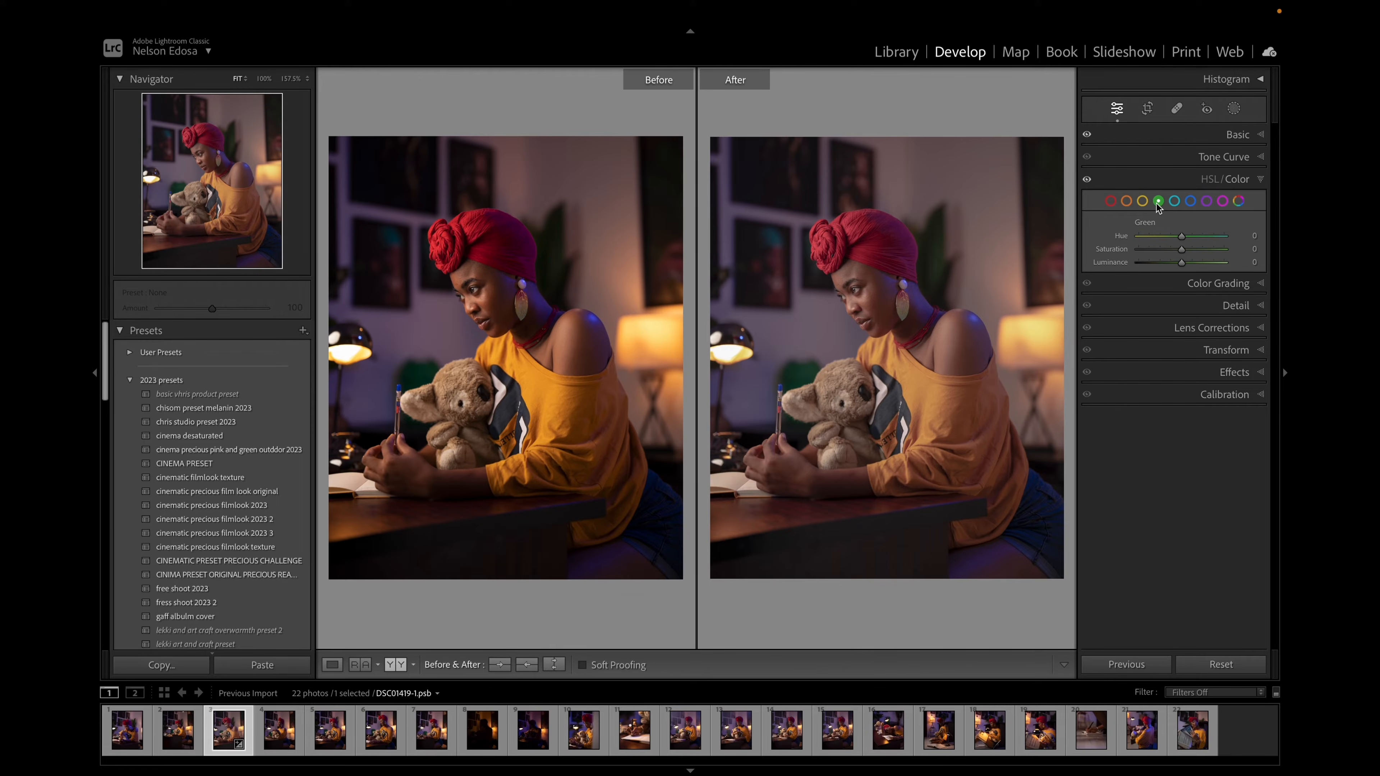
{"action": "left_click_drag", "start_coordinate": [1182, 228], "coordinate": [1204, 238]}
{"action": "left_click_drag", "start_coordinate": [1182, 253], "coordinate": [1134, 261]}
{"action": "left_click_drag", "start_coordinate": [1182, 265], "coordinate": [1169, 268]}
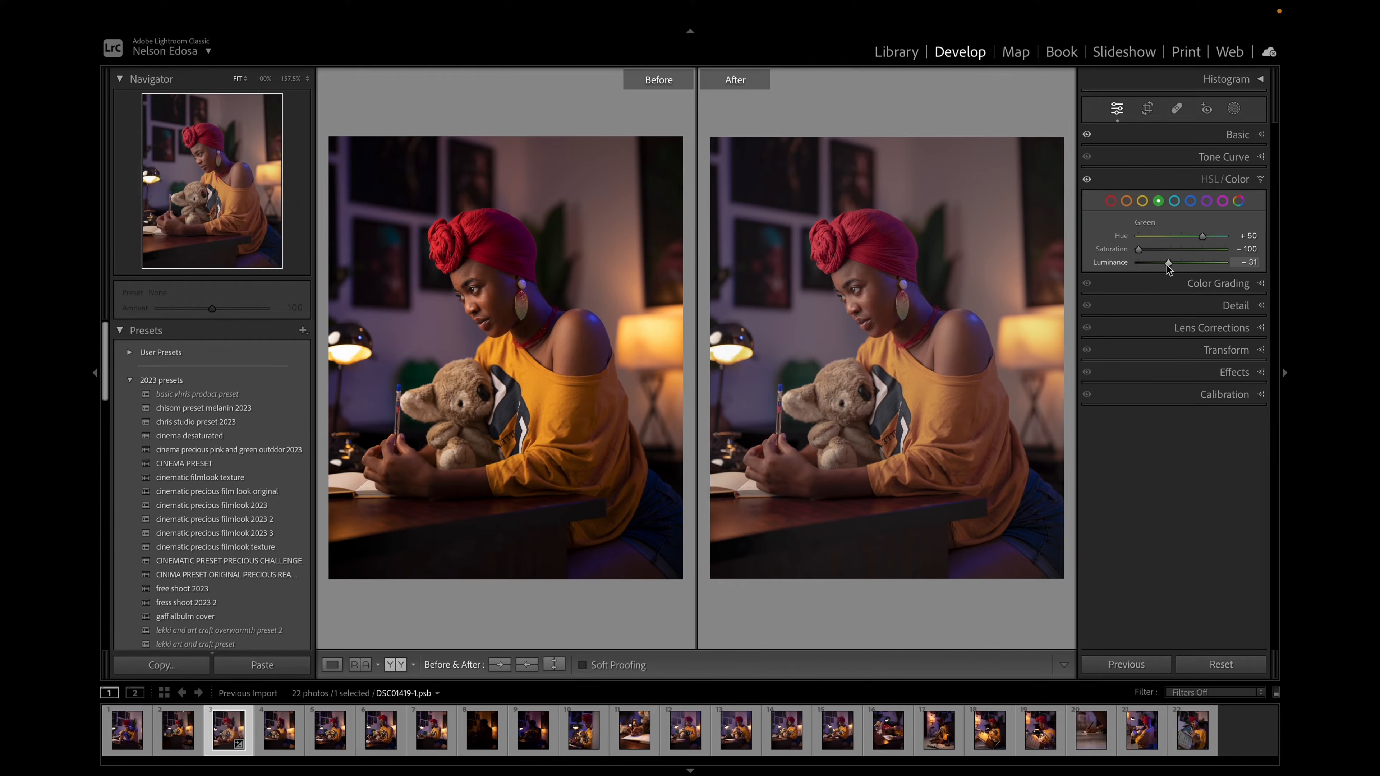
- Set the blue hue to −40 and the blue saturation to −50
{"action": "left_click", "coordinate": [1175, 200]}
{"action": "left_click", "coordinate": [1192, 201]}
{"action": "left_click_drag", "start_coordinate": [1183, 240], "coordinate": [1165, 245]}
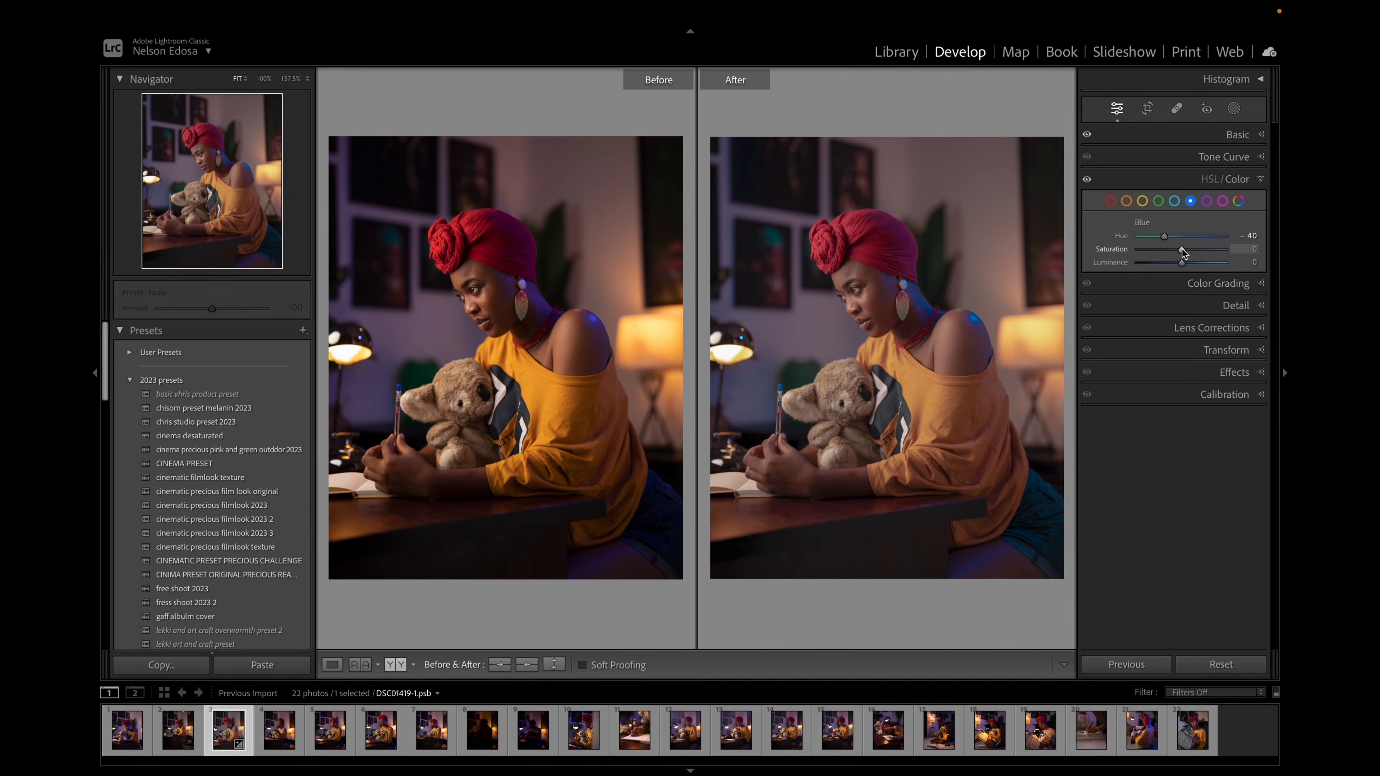
{"action": "left_click_drag", "start_coordinate": [1181, 248], "coordinate": [1161, 255]}
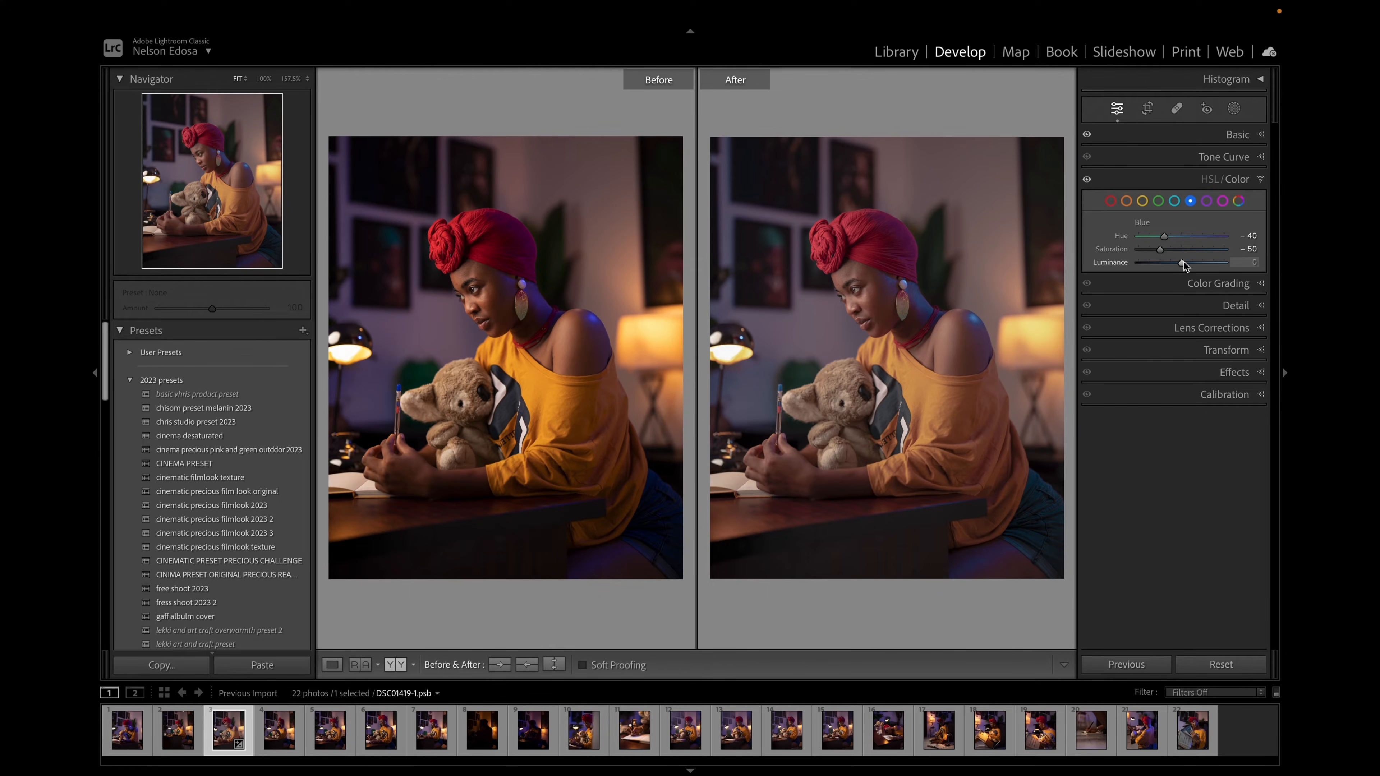
- Set the purple hue to −31 and strongly reduce the purple saturation
{"action": "left_click", "coordinate": [1208, 201]}
{"action": "left_click_drag", "start_coordinate": [1181, 239], "coordinate": [1161, 255]}
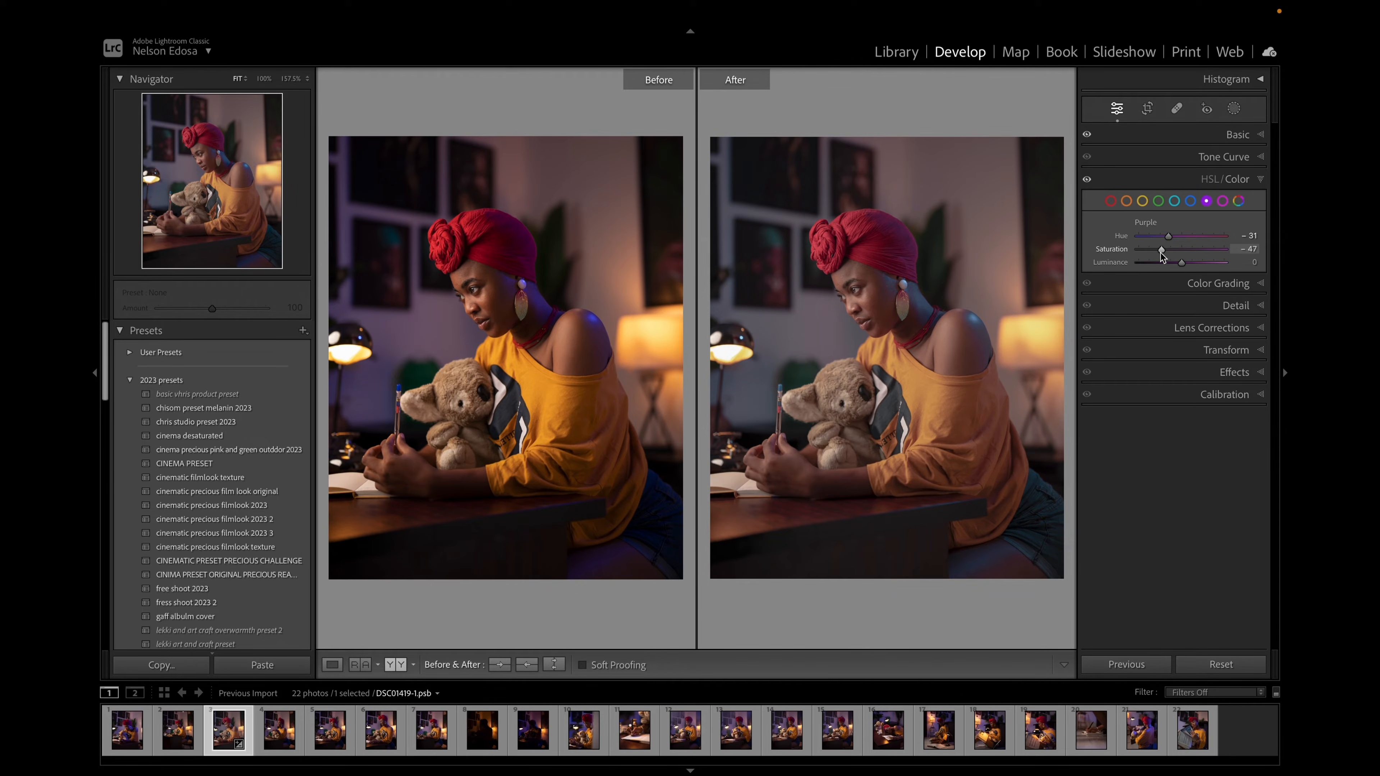
{"action": "left_click_drag", "start_coordinate": [1160, 252], "coordinate": [1164, 253]}
- Set the magenta saturation to −46 and close the HSL/Color adjustments
{"action": "left_click", "coordinate": [1222, 202]}
{"action": "left_click_drag", "start_coordinate": [1184, 254], "coordinate": [1162, 255]}
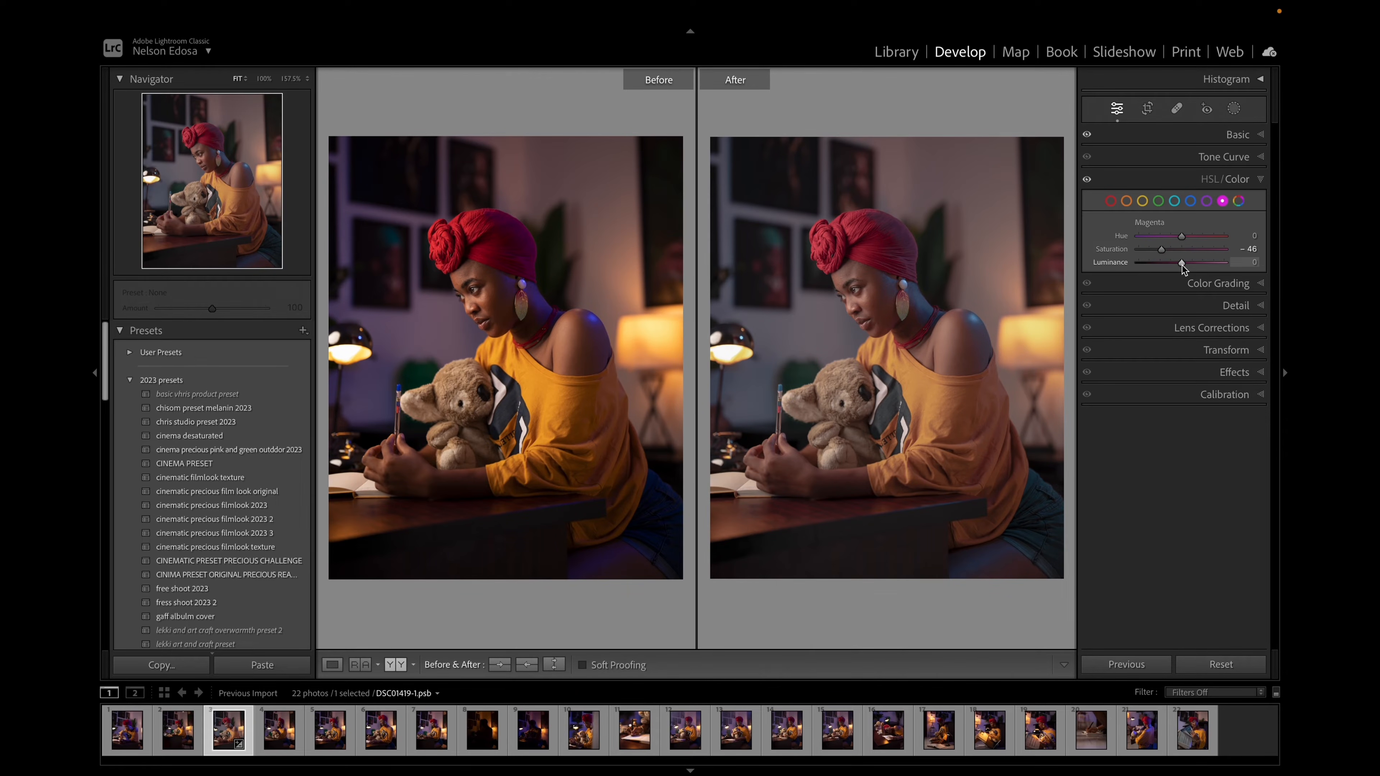
{"action": "left_click", "coordinate": [1263, 179]}
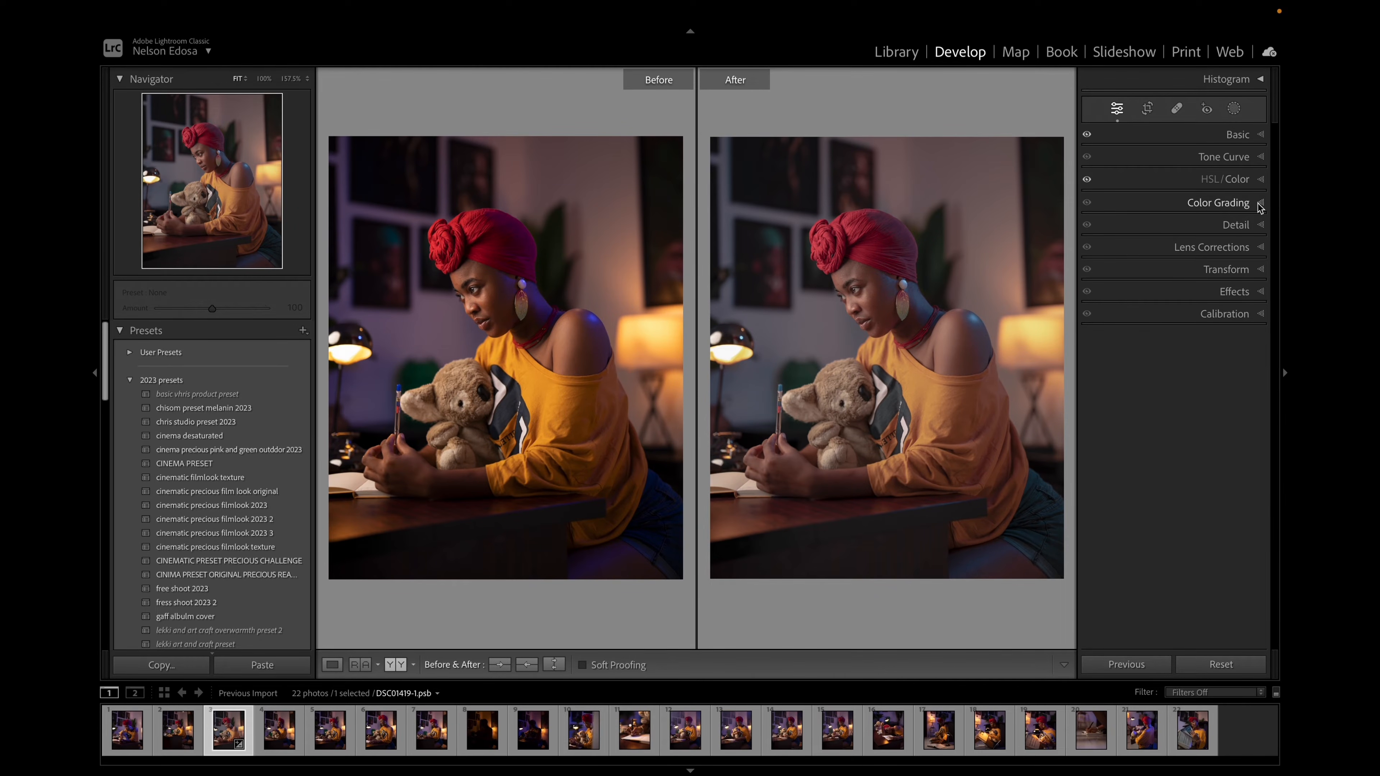
- In Color Grading, tint the shadows teal with hue 177 and saturation 15
{"action": "left_click", "coordinate": [1260, 202]}
{"action": "left_click", "coordinate": [1175, 224]}
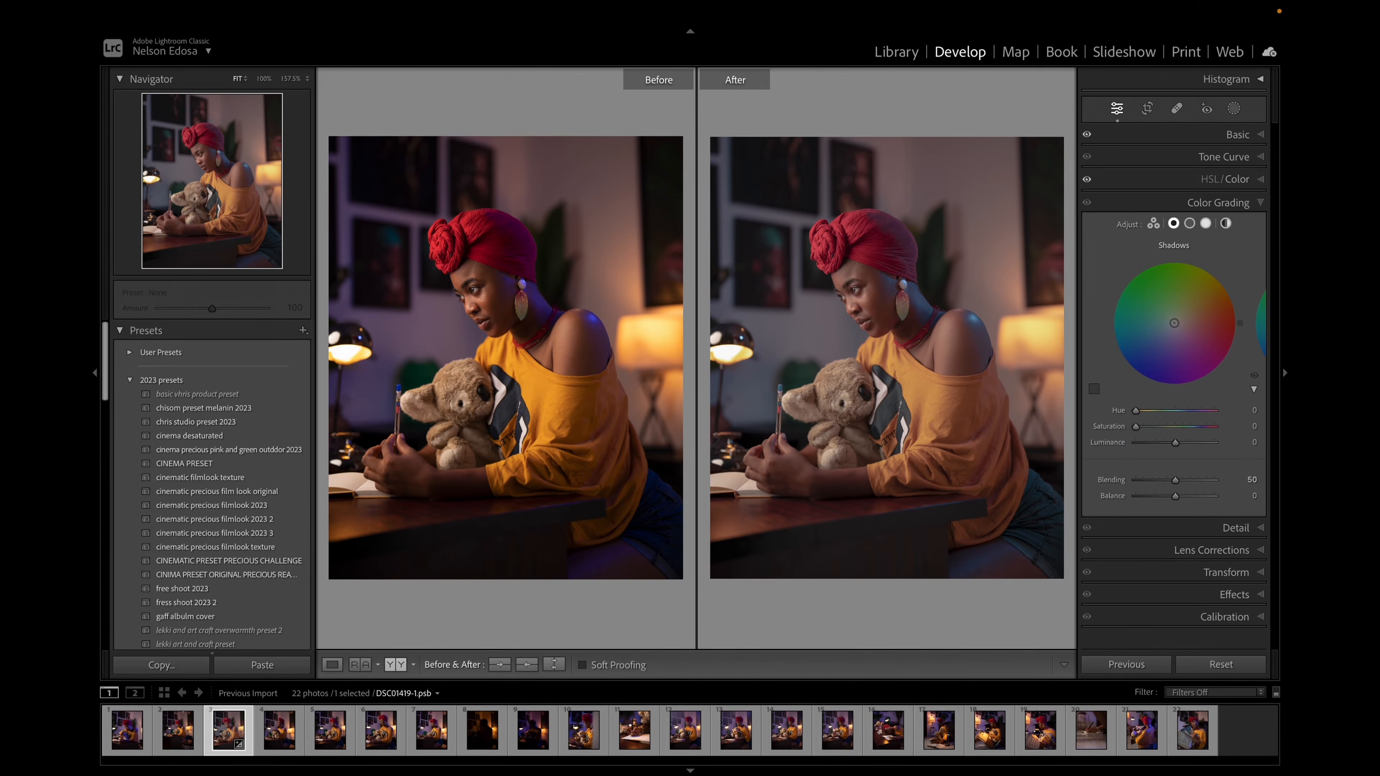
{"action": "left_click", "coordinate": [1206, 223]}
{"action": "left_click", "coordinate": [1174, 225]}
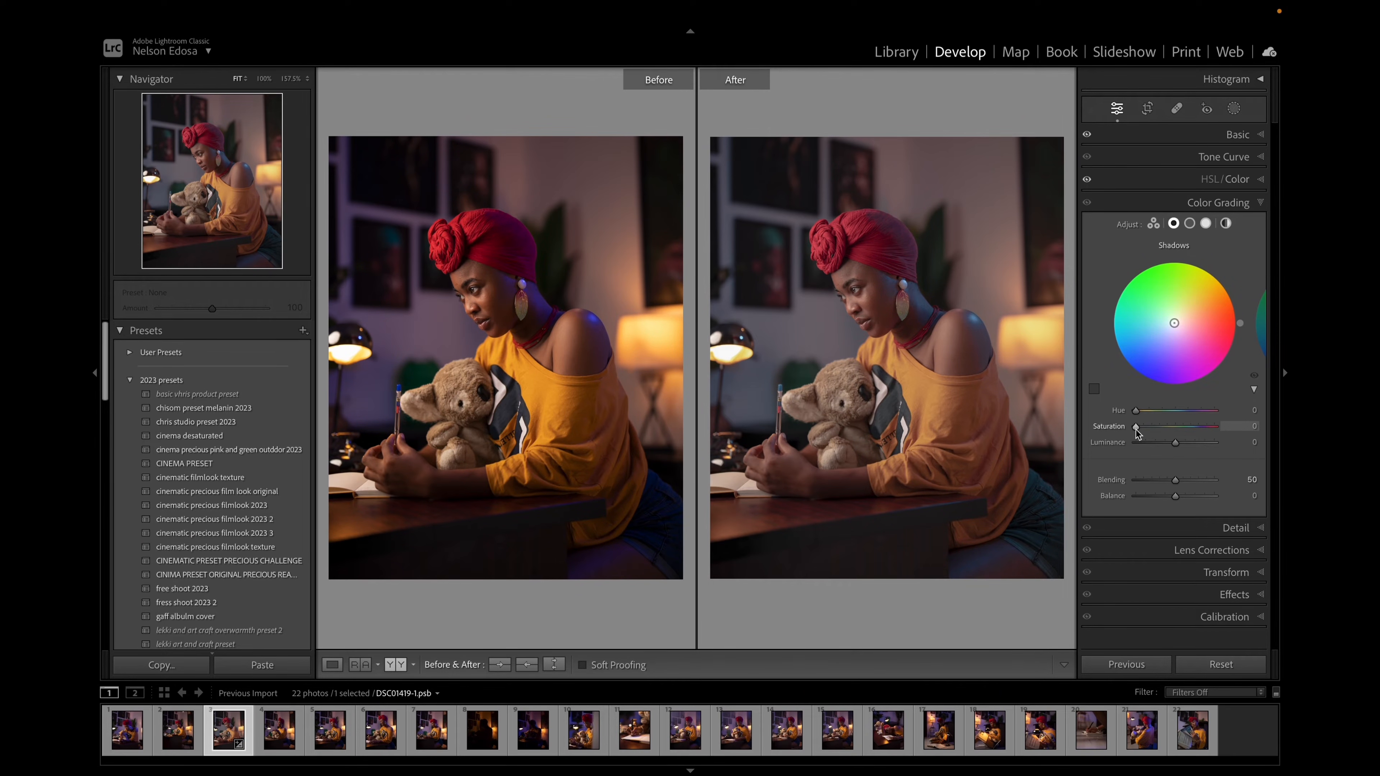
{"action": "left_click_drag", "start_coordinate": [1135, 411], "coordinate": [1150, 411]}
{"action": "left_click_drag", "start_coordinate": [1203, 263], "coordinate": [1118, 290]}
{"action": "left_click_drag", "start_coordinate": [1136, 427], "coordinate": [1173, 432]}
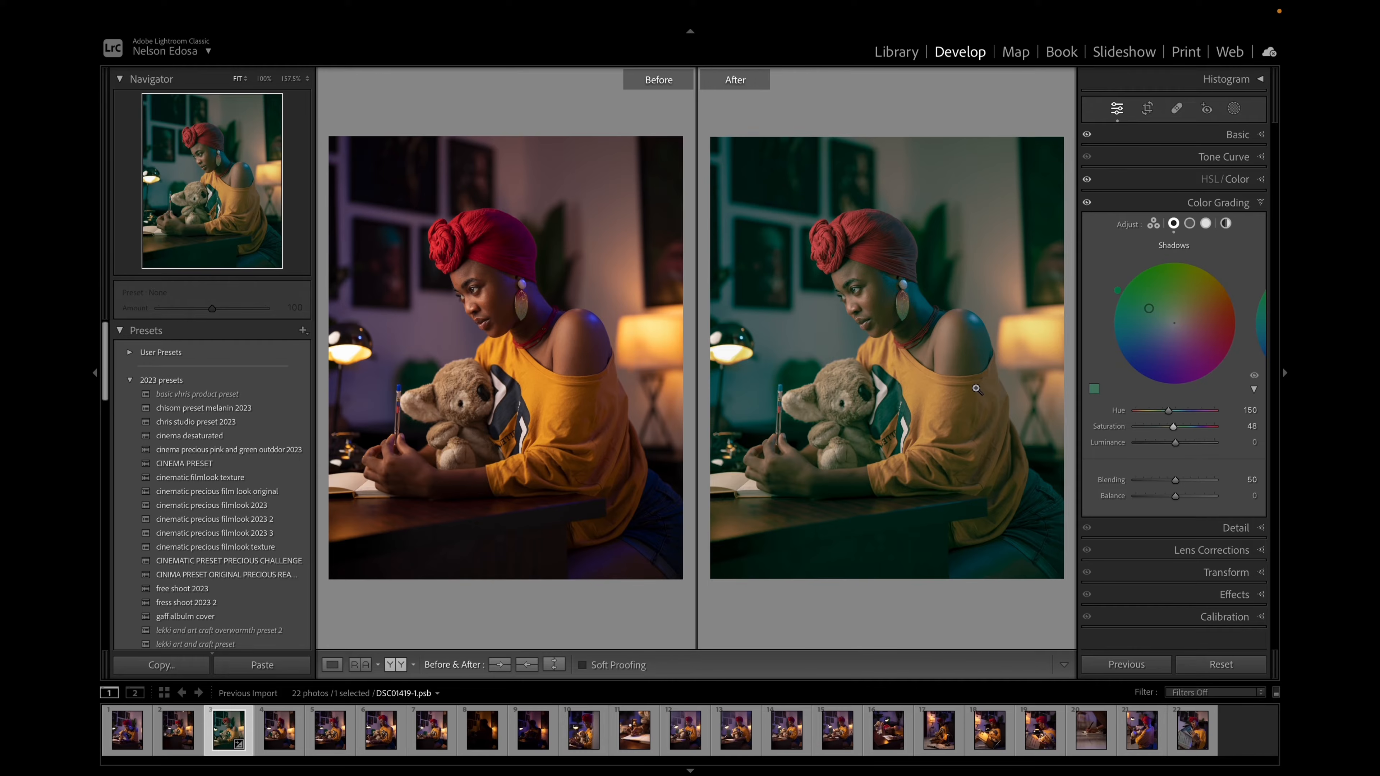
{"action": "mouse_move", "coordinate": [1118, 295]}
{"action": "left_mouse_down"}
{"action": "mouse_move", "coordinate": [1142, 266]}
{"action": "mouse_move", "coordinate": [1109, 319]}
{"action": "left_mouse_up"}
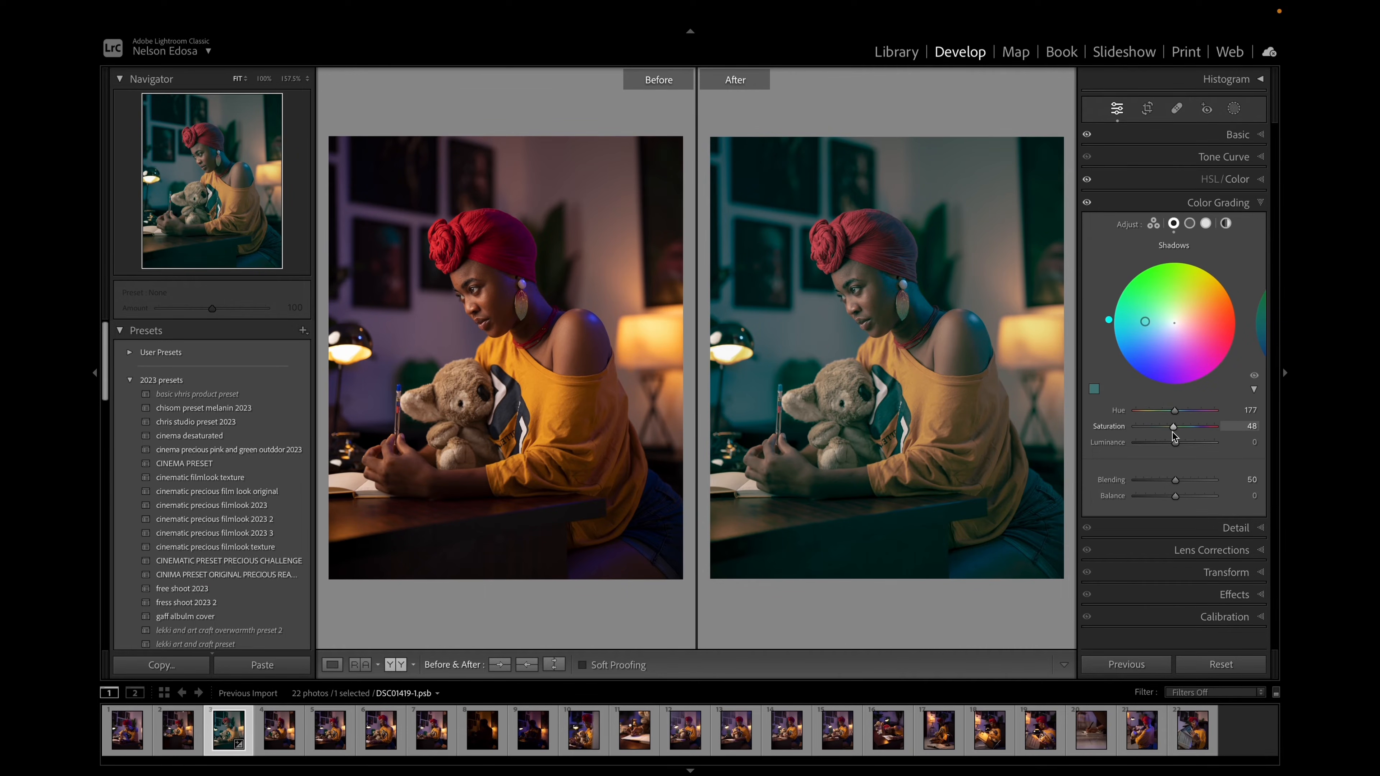
{"action": "left_click_drag", "start_coordinate": [1174, 427], "coordinate": [1148, 435]}
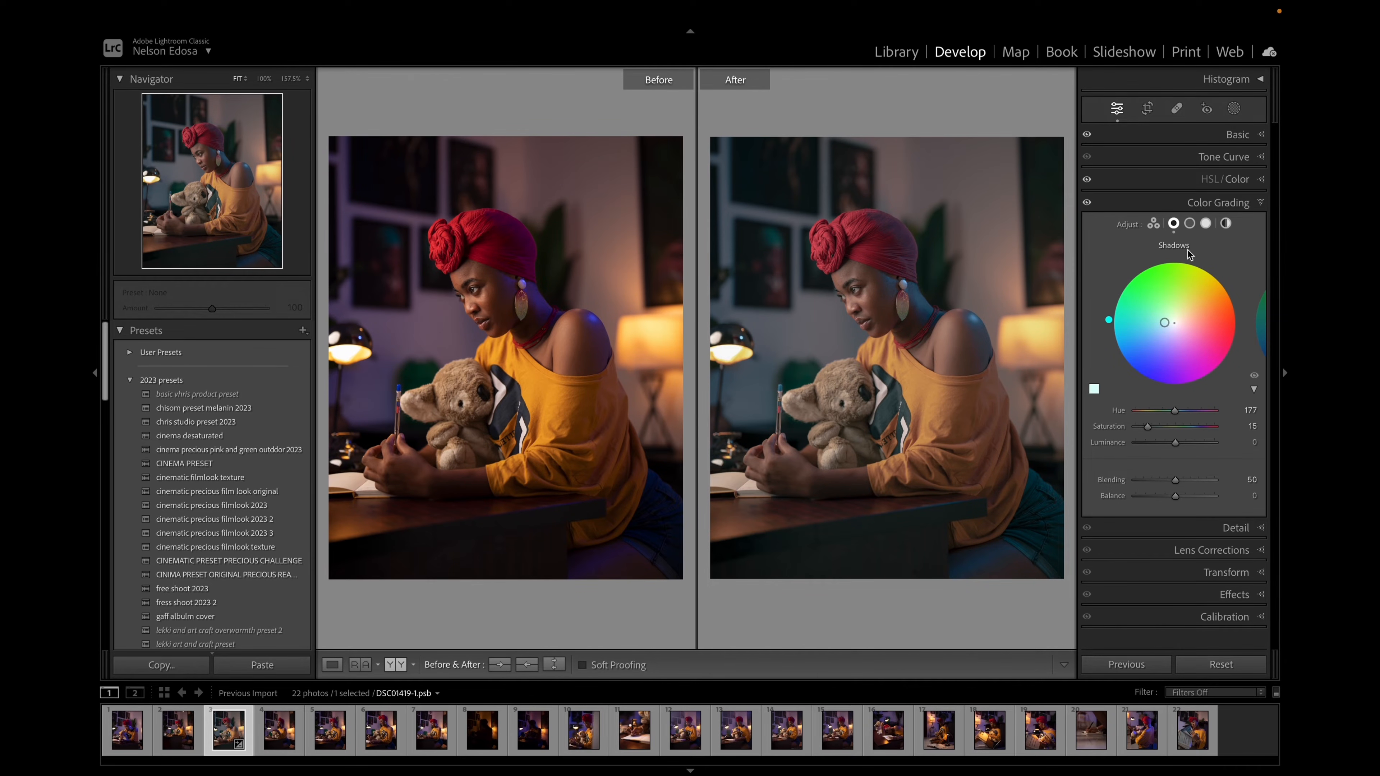
- Tint the midtones green with hue 124 and saturation 13
{"action": "left_click", "coordinate": [1189, 223]}
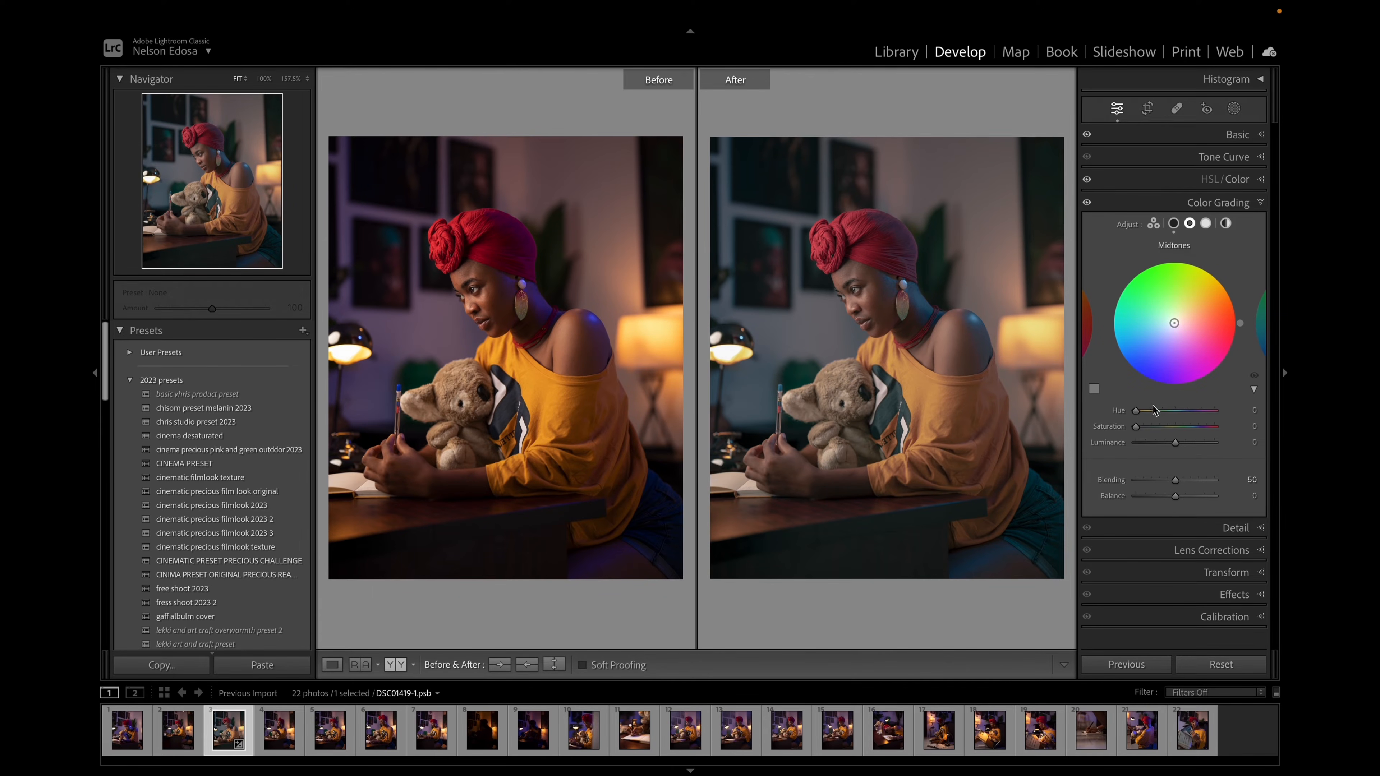
{"action": "left_click_drag", "start_coordinate": [1138, 428], "coordinate": [1161, 428]}
{"action": "left_click_drag", "start_coordinate": [1244, 329], "coordinate": [1138, 268]}
{"action": "left_click_drag", "start_coordinate": [1159, 429], "coordinate": [1146, 430]}
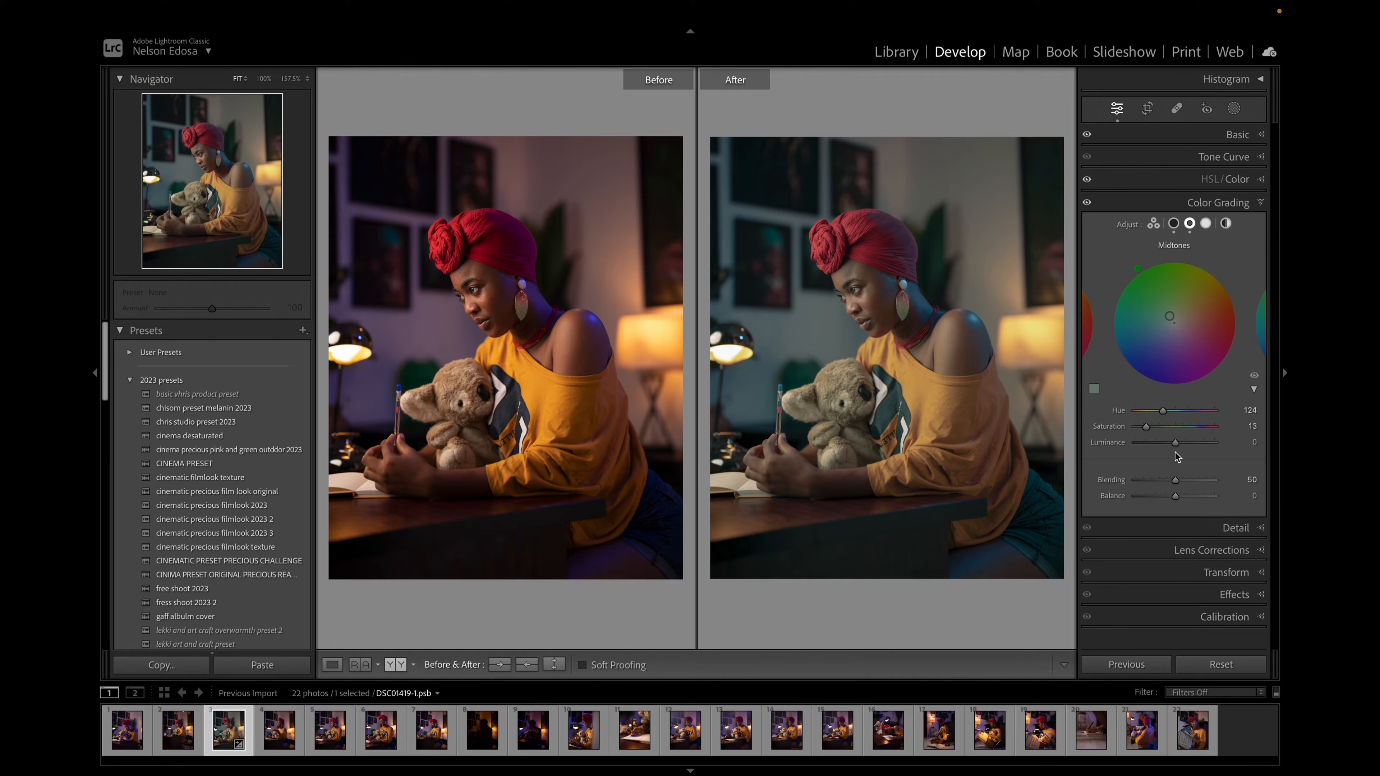
- Tint the highlights cyan with hue 173 and saturation 33
{"action": "left_click", "coordinate": [1206, 224]}
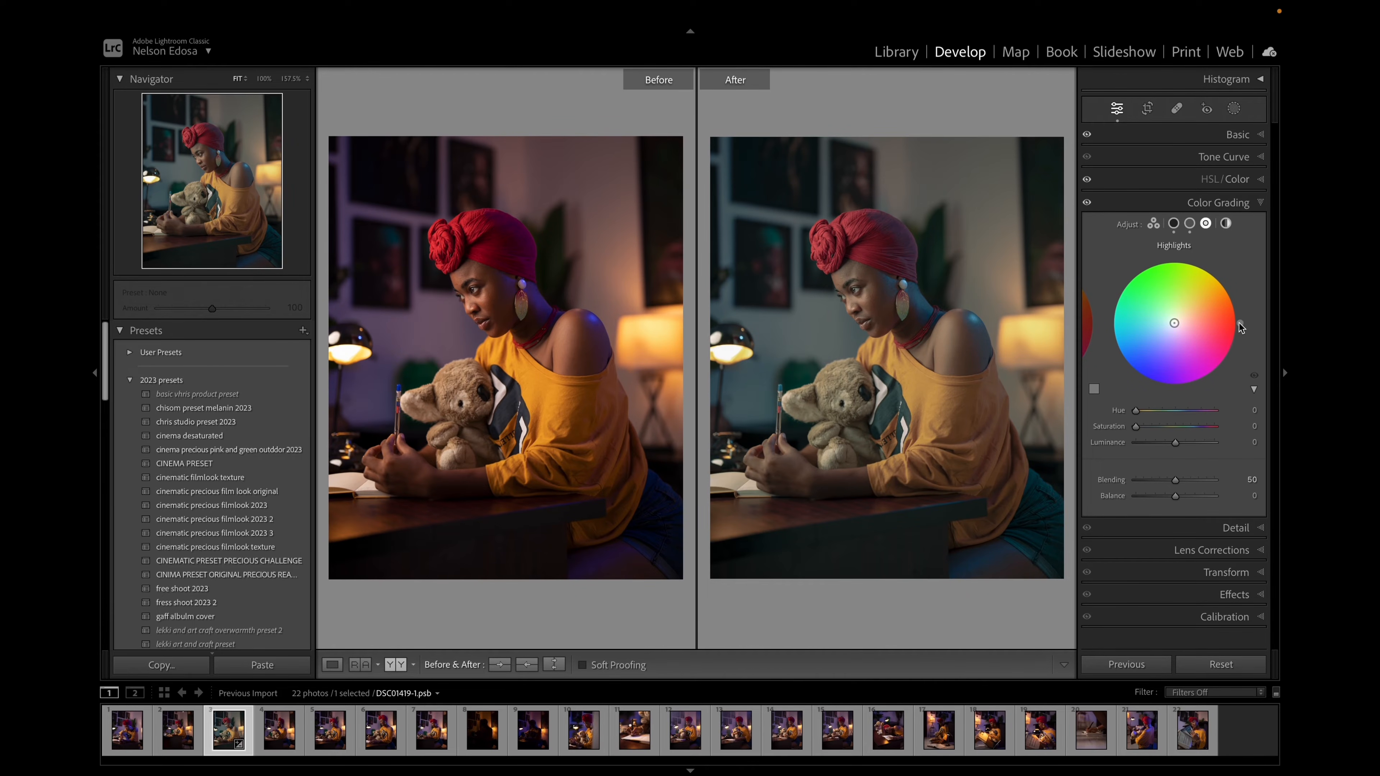
{"action": "left_click_drag", "start_coordinate": [1240, 318], "coordinate": [1239, 314]}
{"action": "left_click_drag", "start_coordinate": [1239, 313], "coordinate": [1198, 262]}
{"action": "left_click", "coordinate": [1174, 224]}
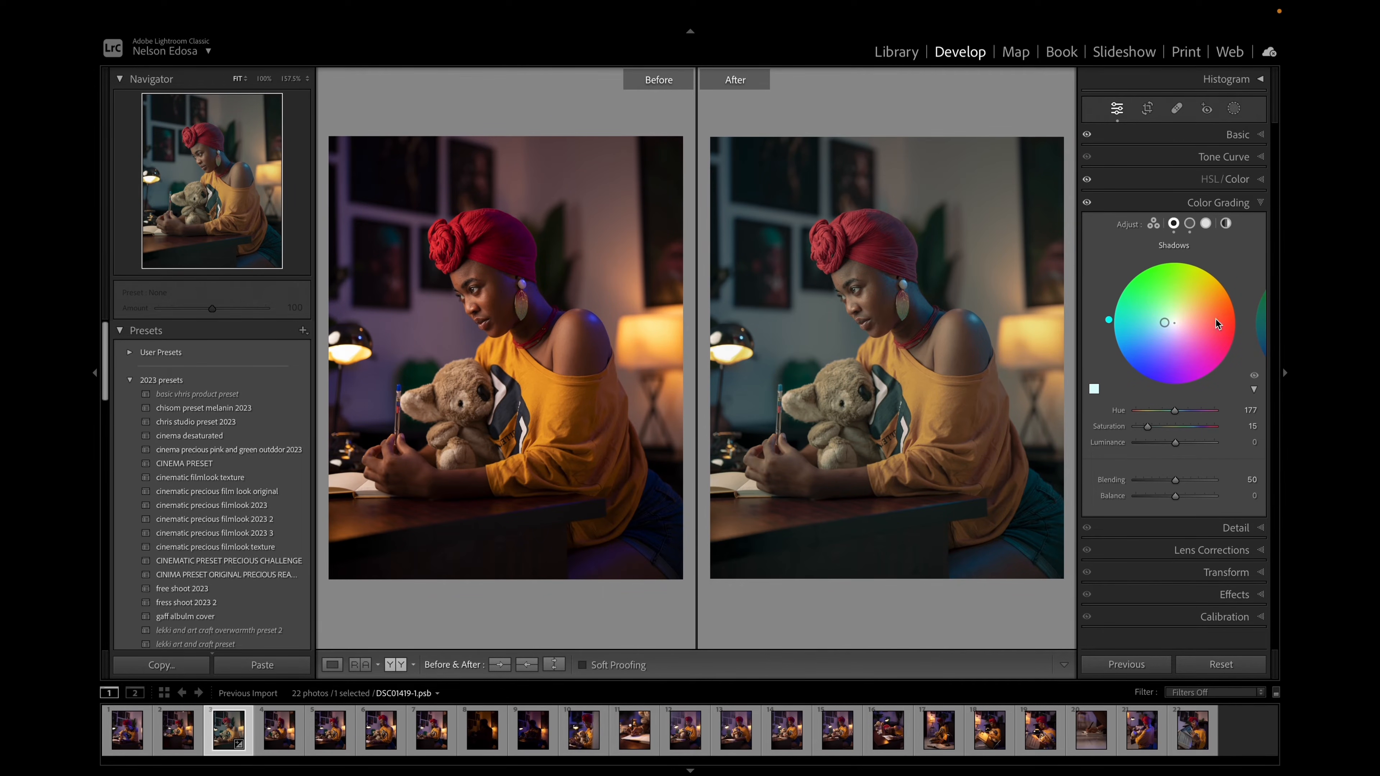
{"action": "left_click", "coordinate": [1205, 224]}
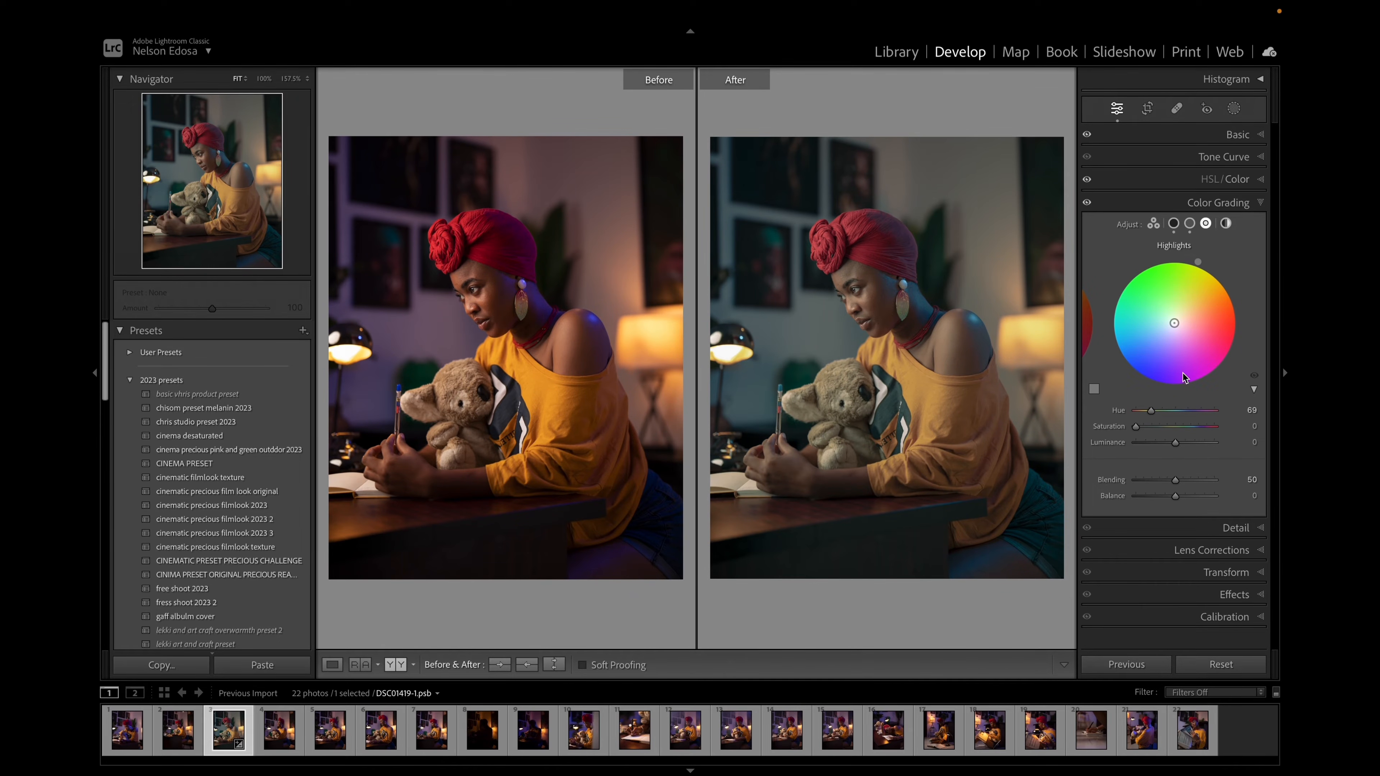
{"action": "left_click_drag", "start_coordinate": [1139, 431], "coordinate": [1163, 432]}
{"action": "left_click_drag", "start_coordinate": [1198, 265], "coordinate": [1110, 316]}
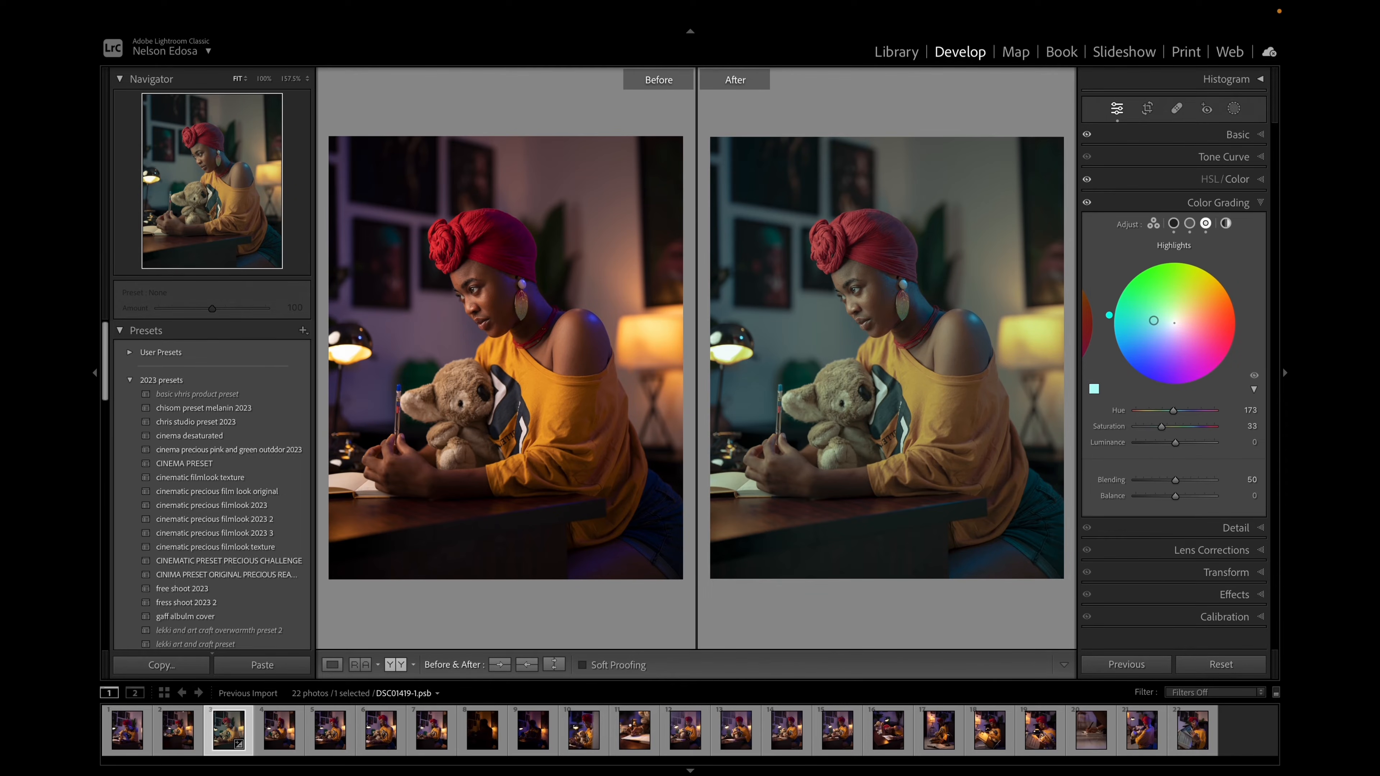
- Check the skin tones close up, reduce the highlights saturation to 20 and set the color grading Blending to 0
{"action": "left_click", "coordinate": [872, 313]}
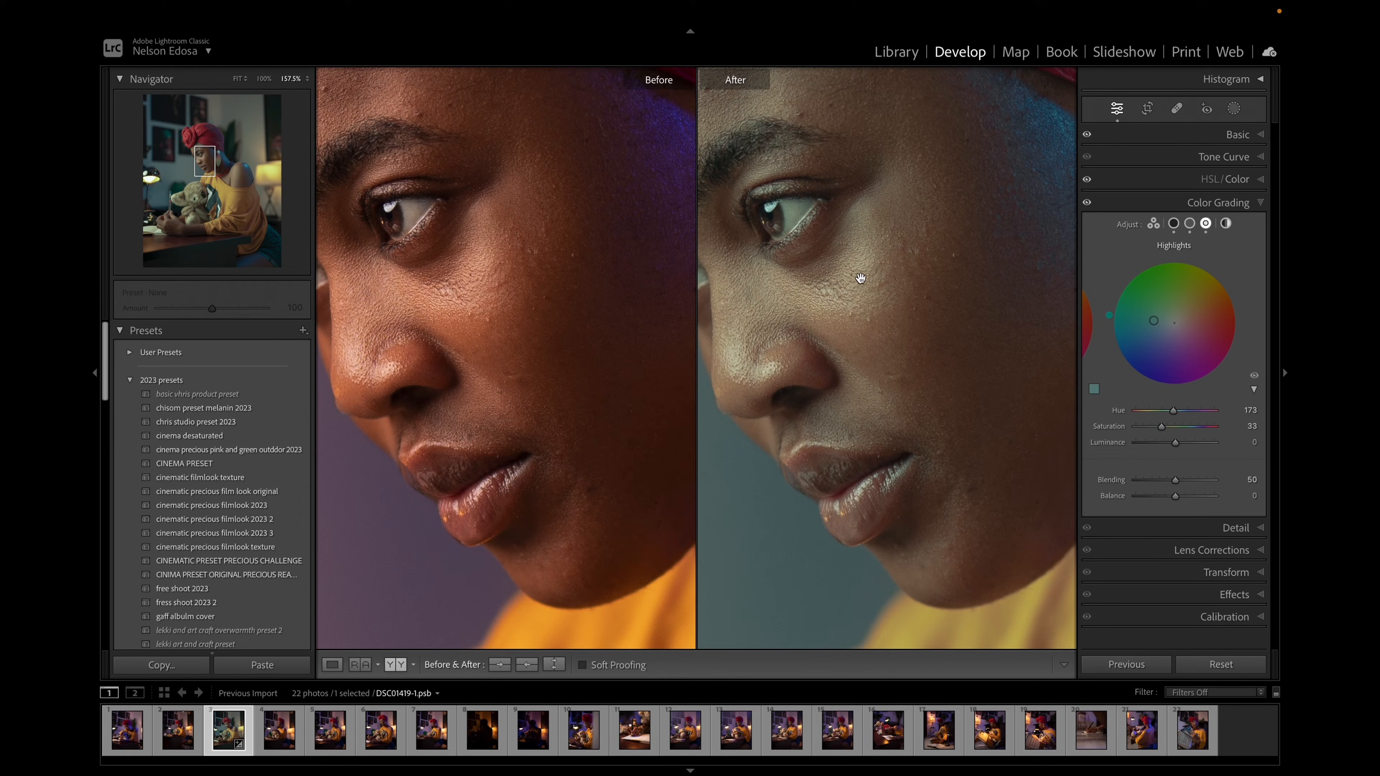
{"action": "left_click", "coordinate": [874, 310]}
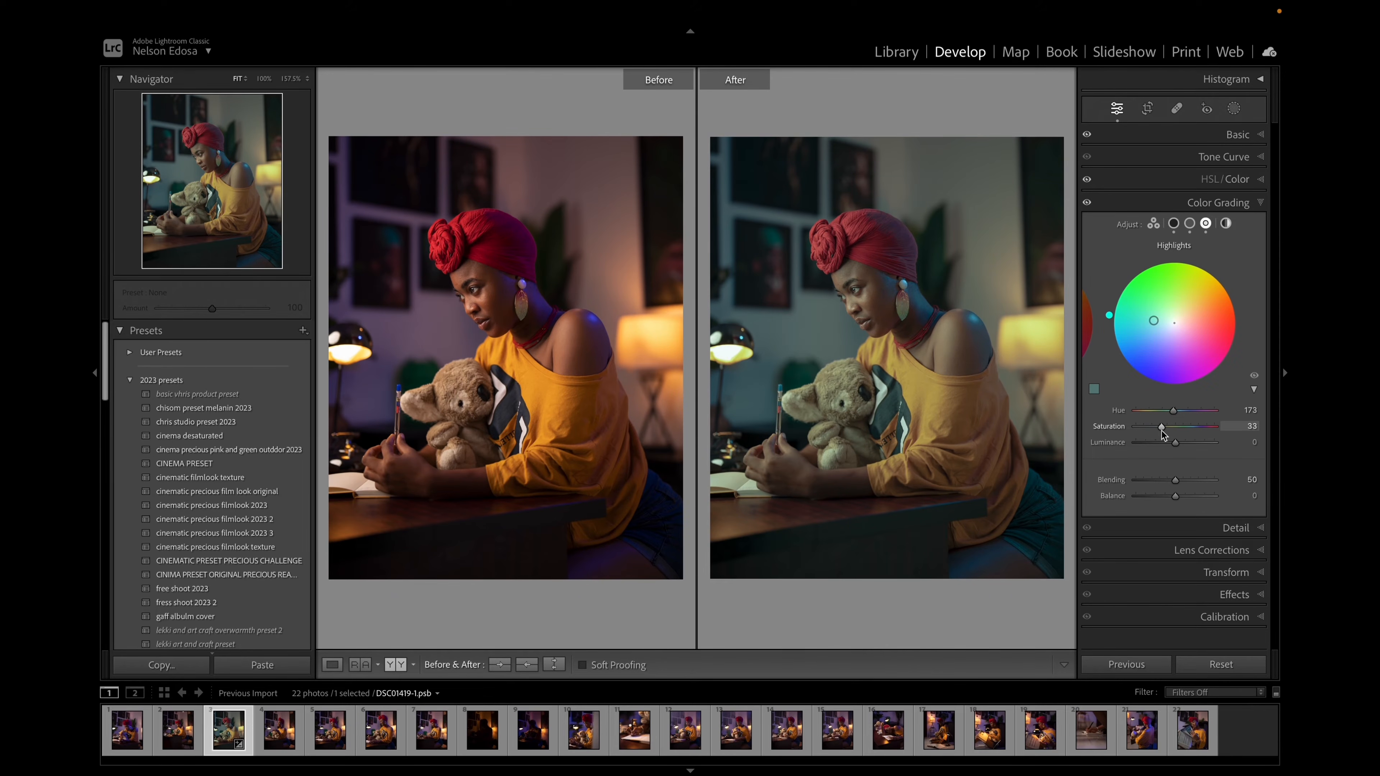
{"action": "left_click_drag", "start_coordinate": [1162, 427], "coordinate": [1152, 430]}
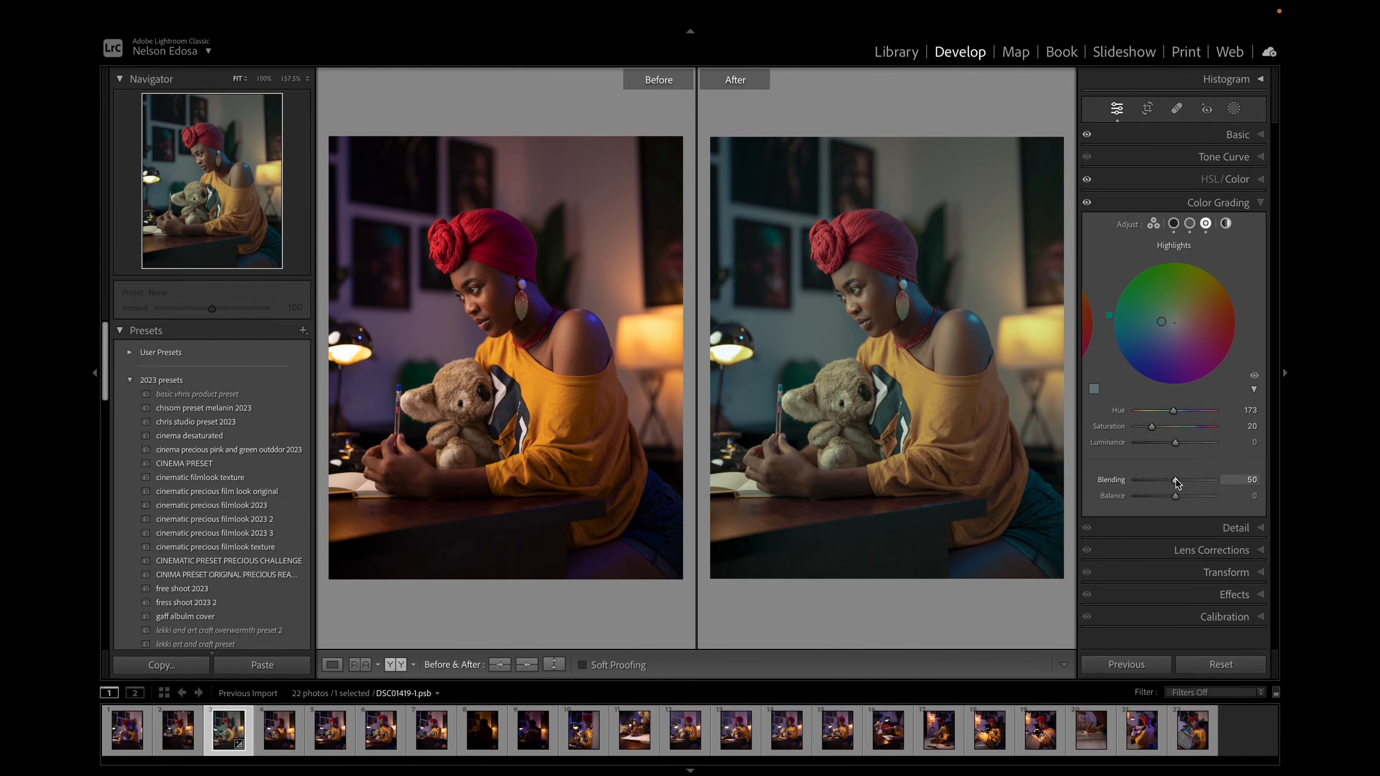
{"action": "left_click_drag", "start_coordinate": [1177, 480], "coordinate": [1125, 489]}
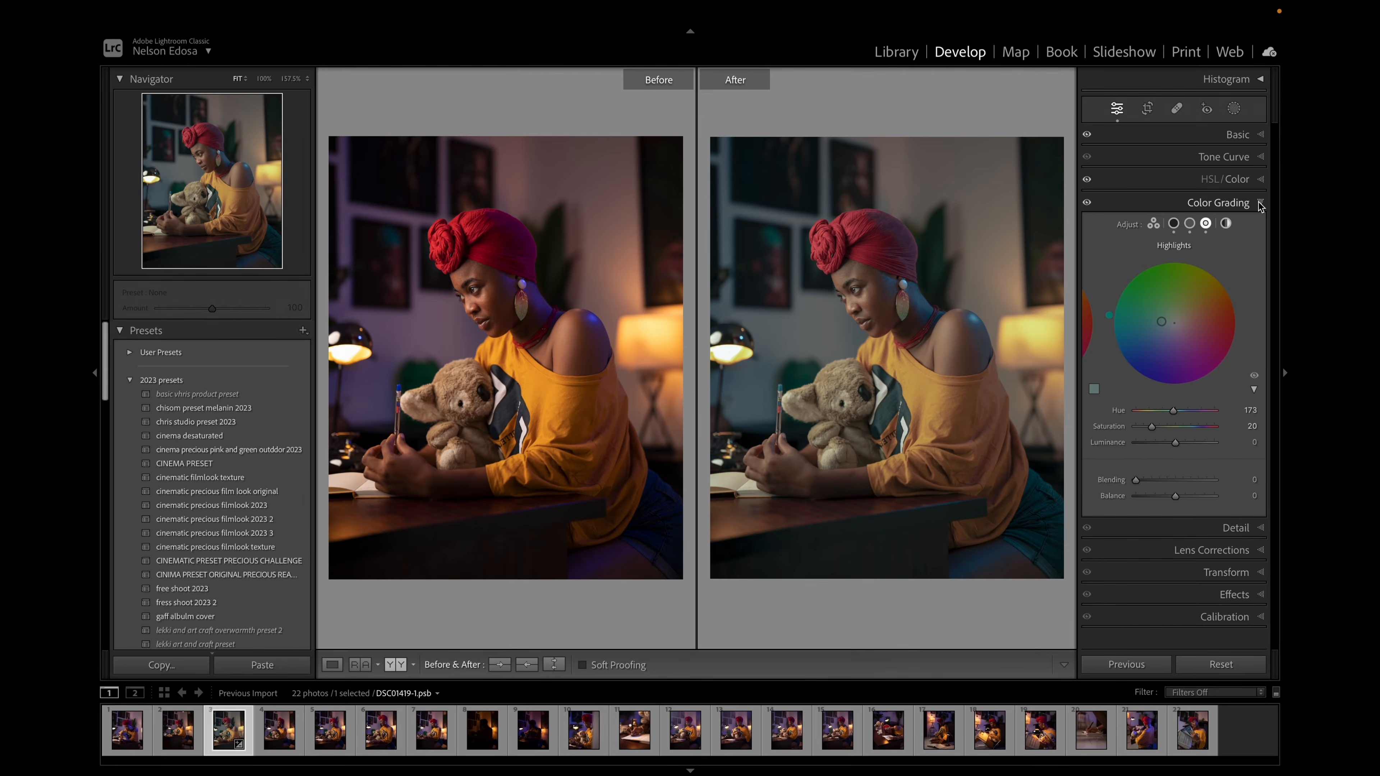
{"action": "left_click", "coordinate": [1249, 209]}
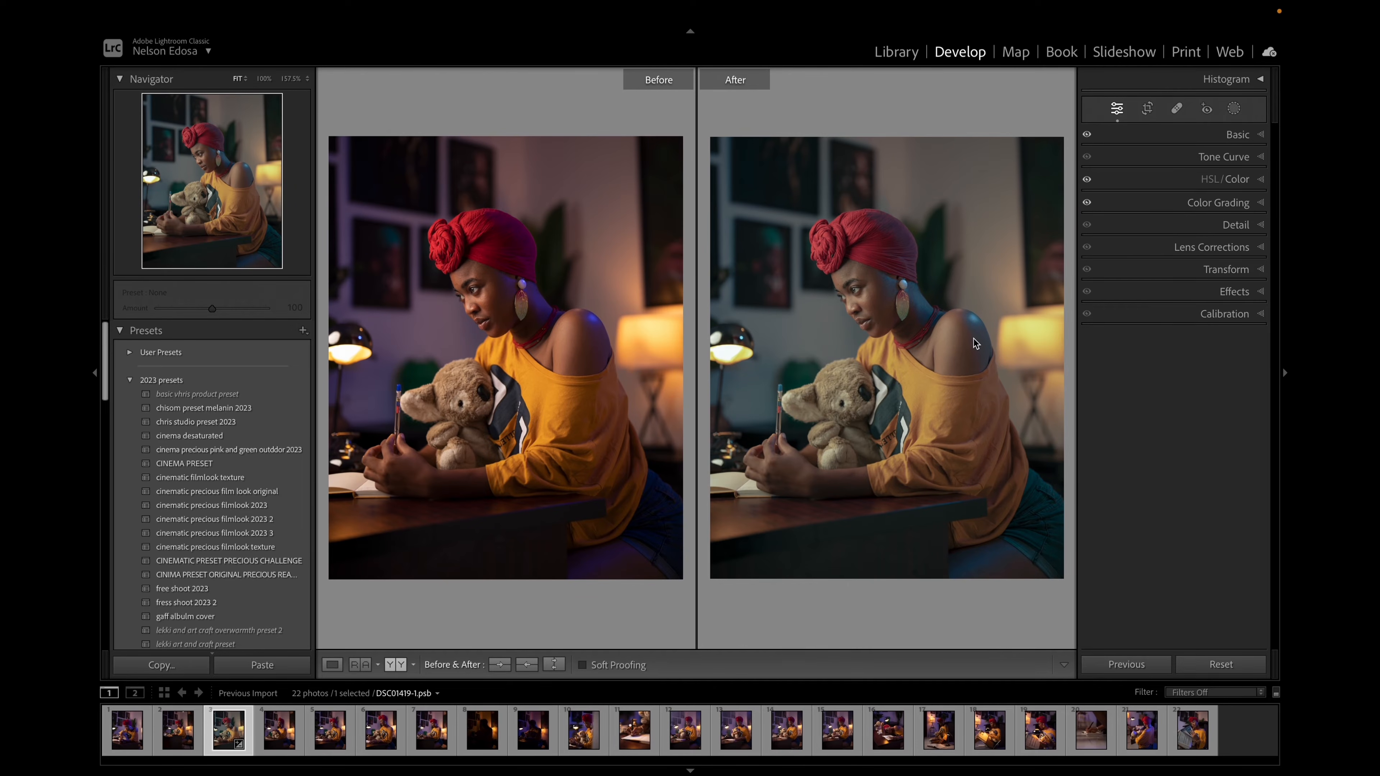
- Add quarter, middle and three-quarter points to the Tone Curve's point curve and raise its black point to output 51
{"action": "left_click", "coordinate": [1257, 160]}
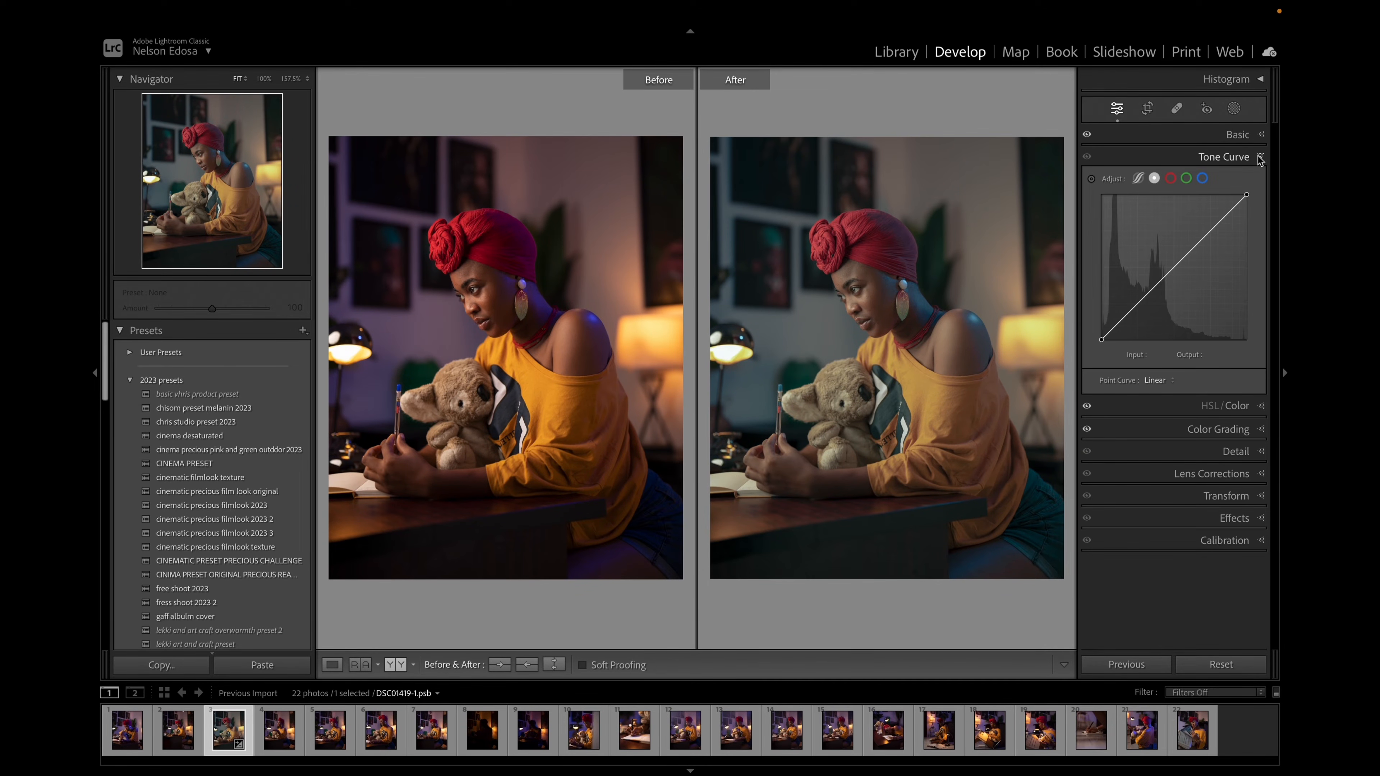
{"action": "left_click", "coordinate": [1153, 177]}
{"action": "left_click", "coordinate": [1138, 303]}
{"action": "left_click", "coordinate": [1174, 267]}
{"action": "left_click", "coordinate": [1210, 231]}
{"action": "left_click", "coordinate": [1101, 340]}
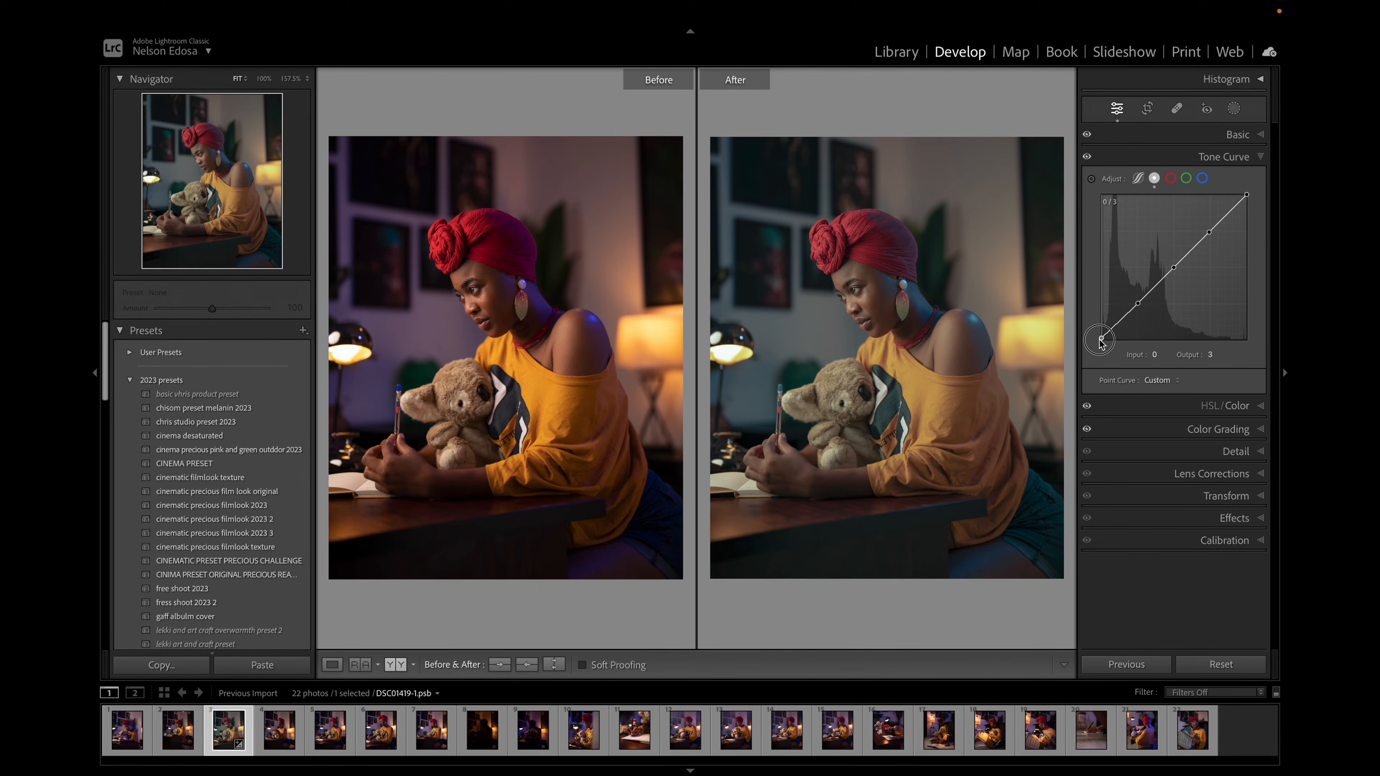
{"action": "left_click_drag", "start_coordinate": [1100, 339], "coordinate": [1102, 314]}
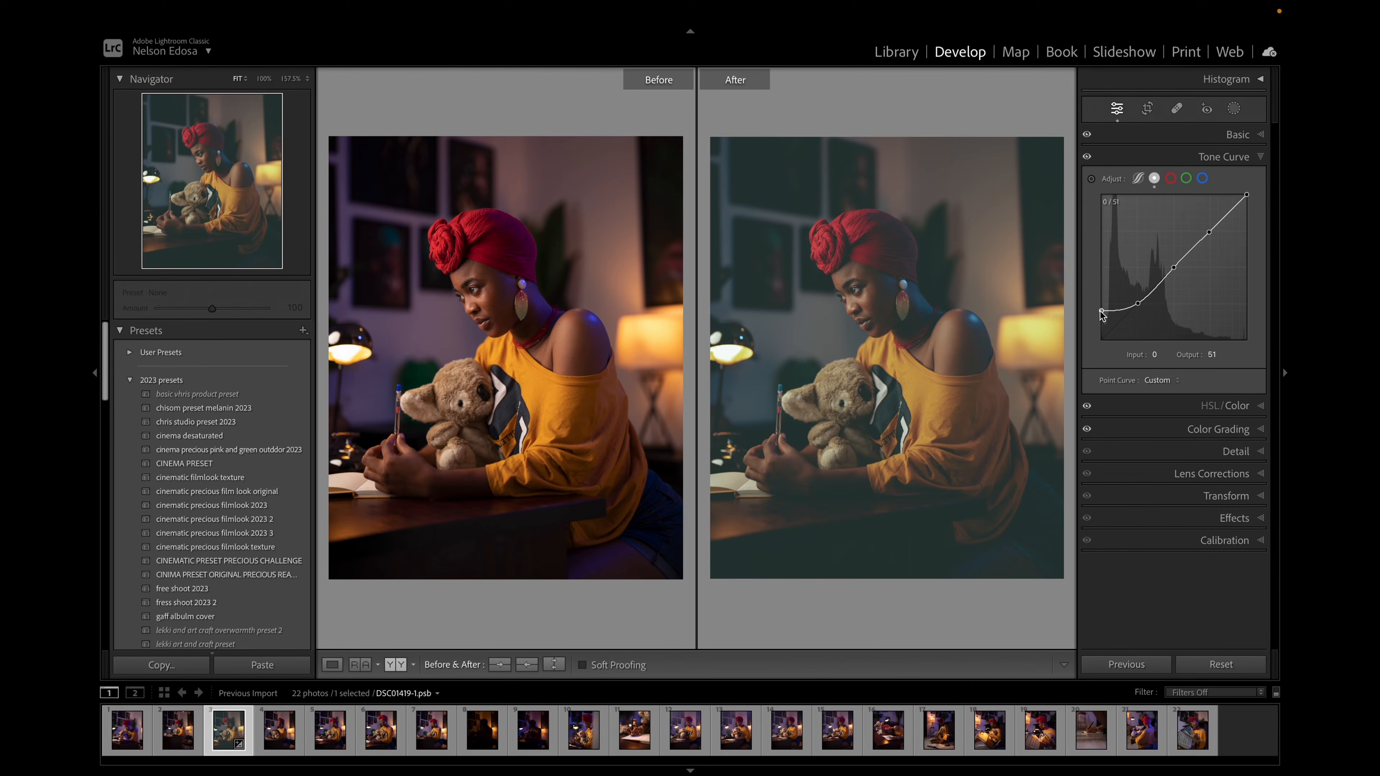
- Lower the point curve's black point to output 16 and pull the quarter point down to about input 64, output 56
{"action": "left_click_drag", "start_coordinate": [1101, 313], "coordinate": [1100, 322]}
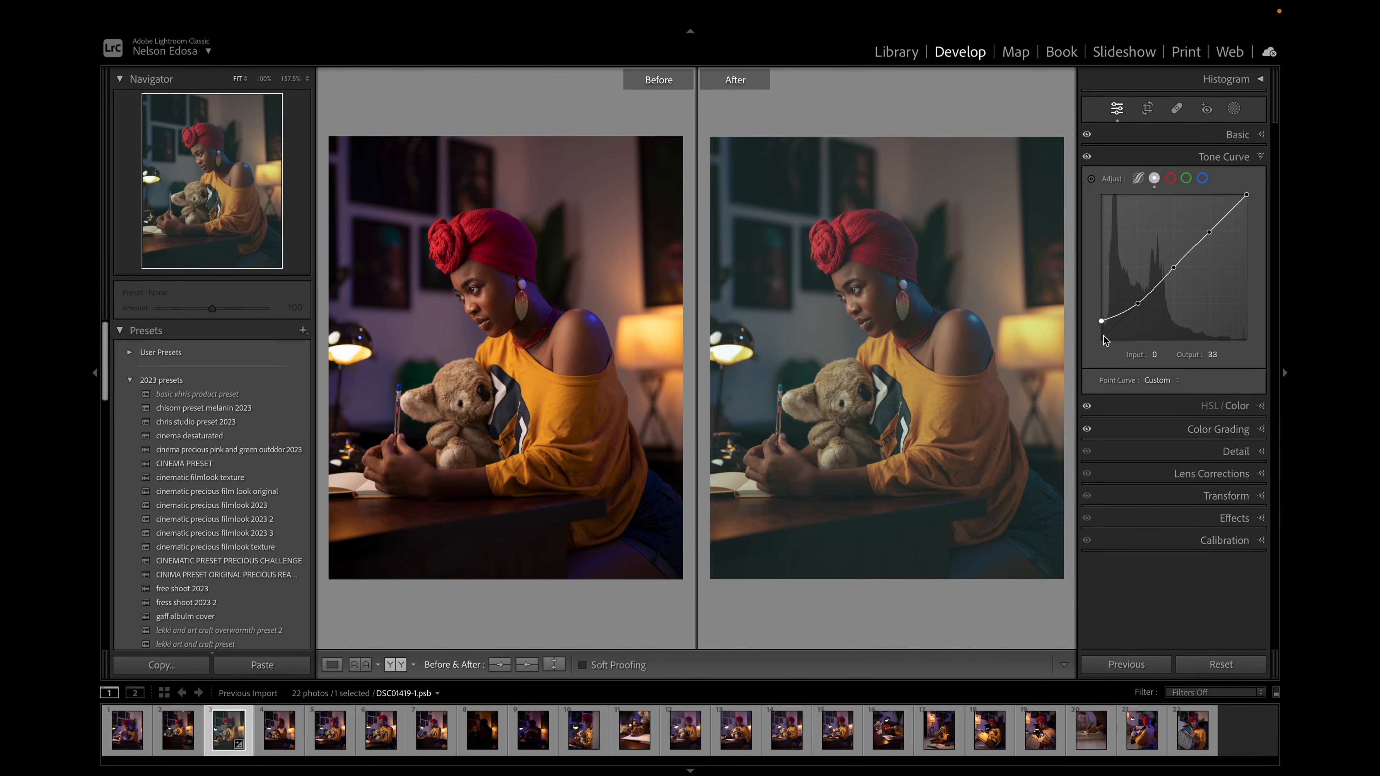
{"action": "left_click_drag", "start_coordinate": [1101, 322], "coordinate": [1094, 335]}
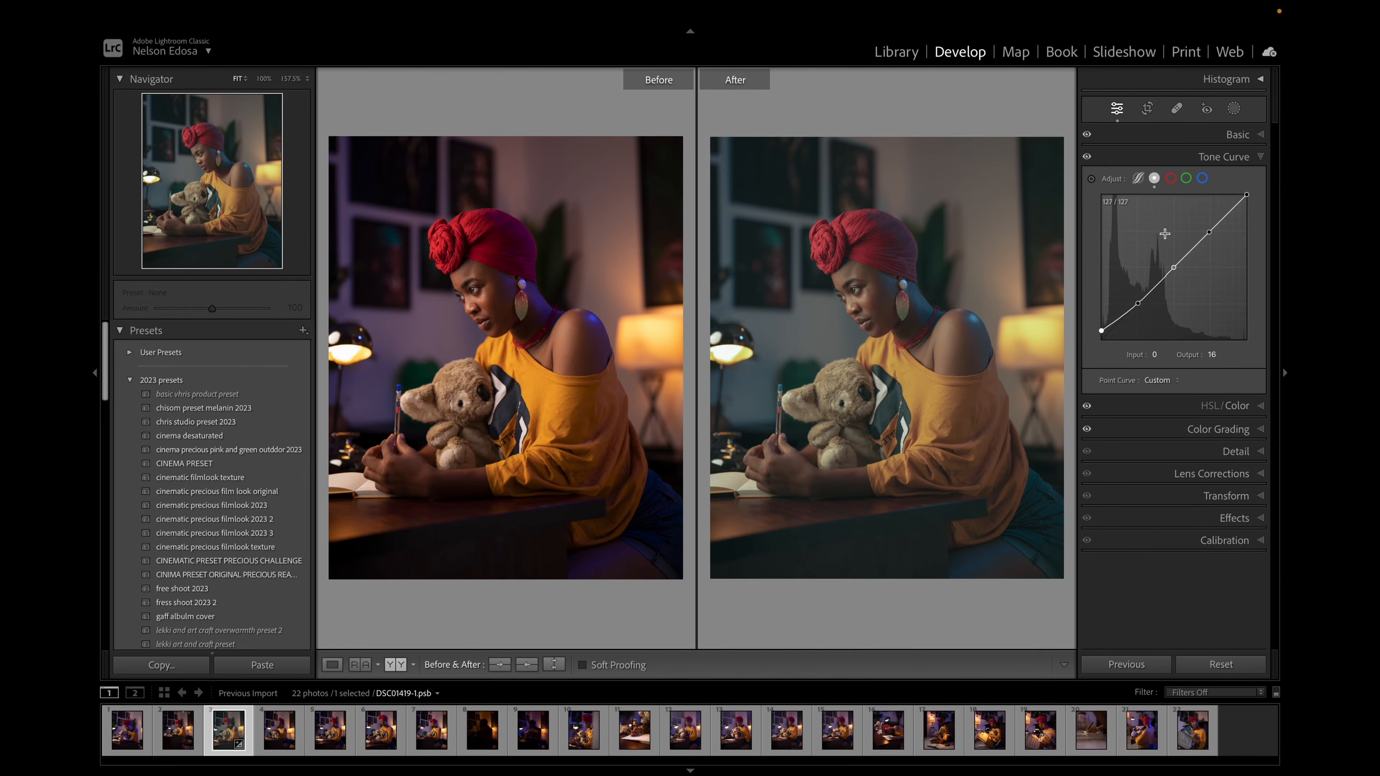
{"action": "left_click", "coordinate": [1139, 305]}
{"action": "left_click_drag", "start_coordinate": [1140, 306], "coordinate": [1139, 310]}
{"action": "left_click", "coordinate": [1140, 307]}
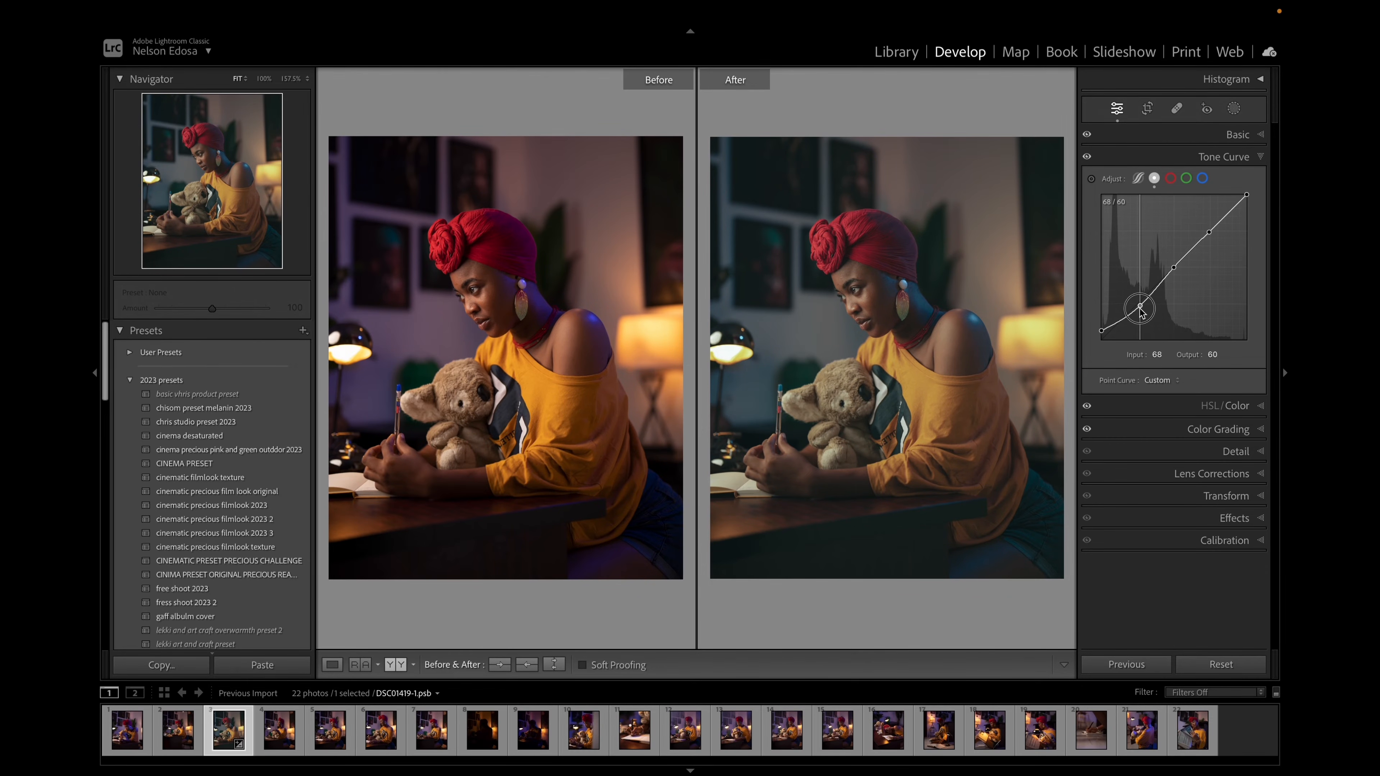
{"action": "left_click_drag", "start_coordinate": [1140, 308], "coordinate": [1138, 310]}
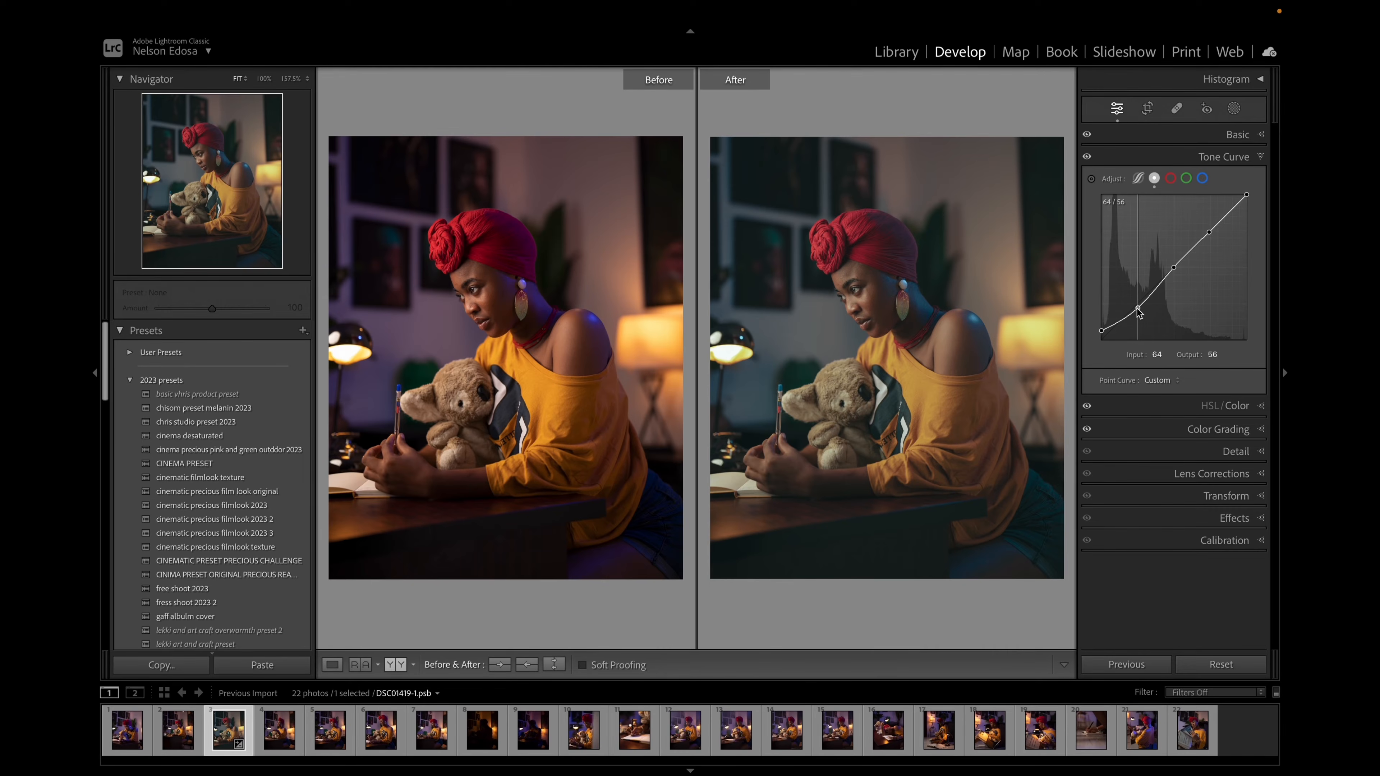
{"action": "left_click", "coordinate": [1138, 309]}
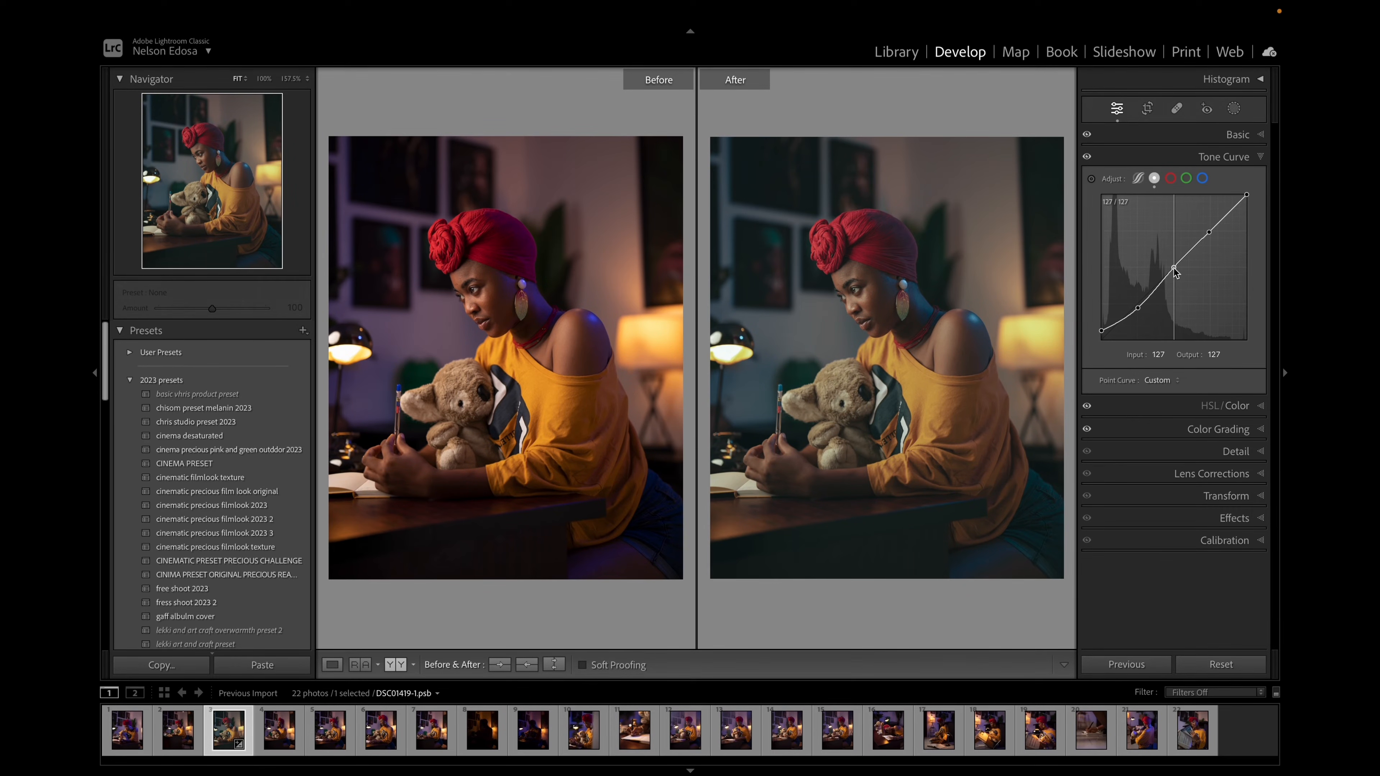
- Raise the point curve's midpoint slightly, lift its three-quarter point to input 188, output 195, and compare the photo without the Tone Curve
{"action": "left_click_drag", "start_coordinate": [1174, 268], "coordinate": [1175, 265]}
{"action": "left_click_drag", "start_coordinate": [1209, 231], "coordinate": [1210, 229]}
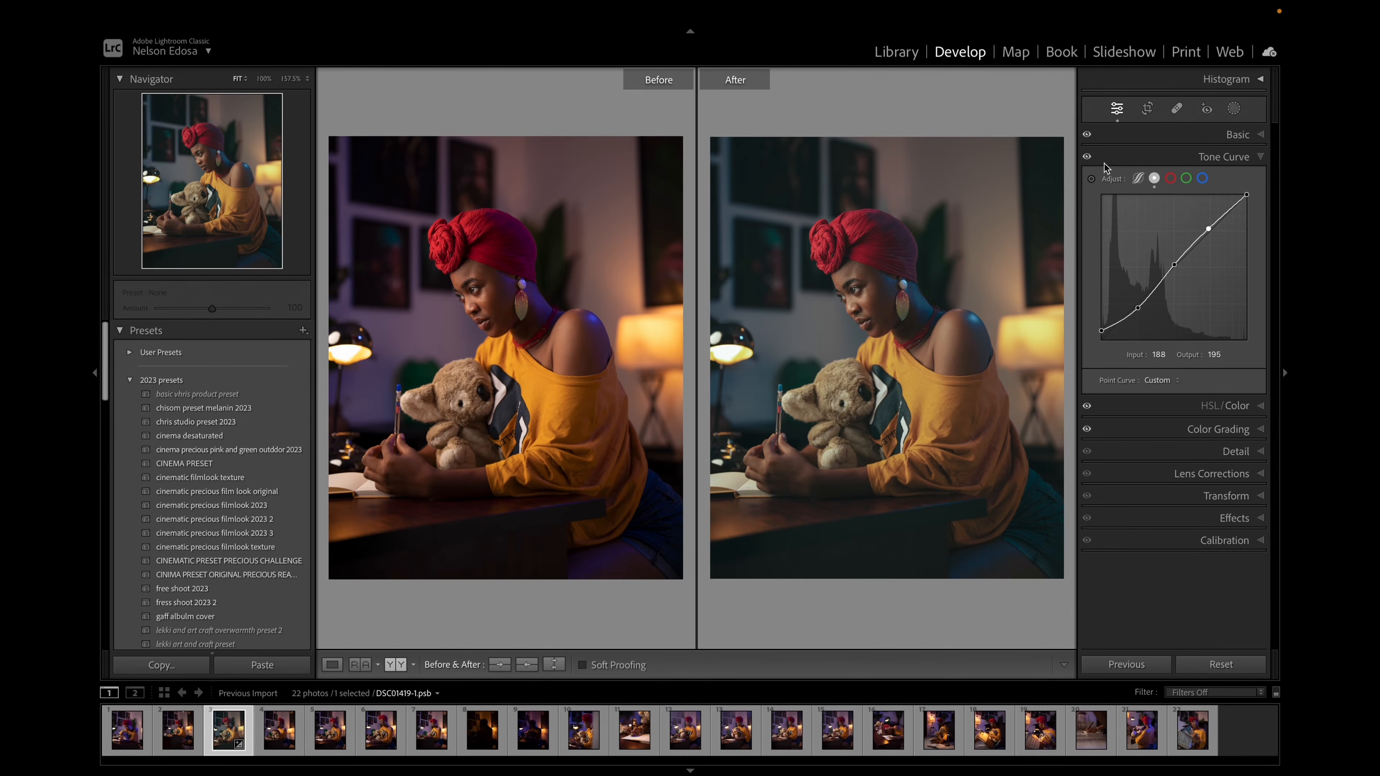
{"action": "left_click", "coordinate": [1087, 157]}
{"action": "left_click", "coordinate": [1087, 156]}
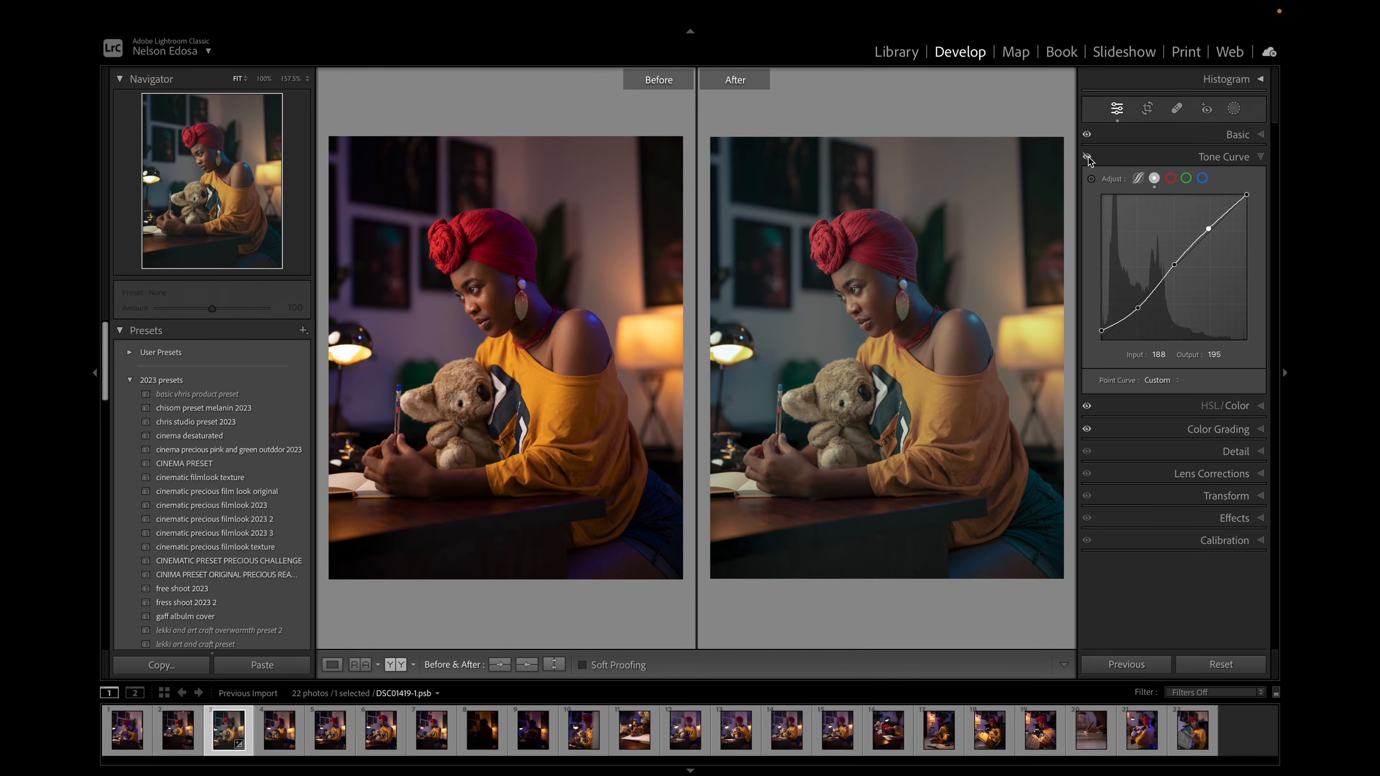
{"action": "left_click", "coordinate": [1087, 156]}
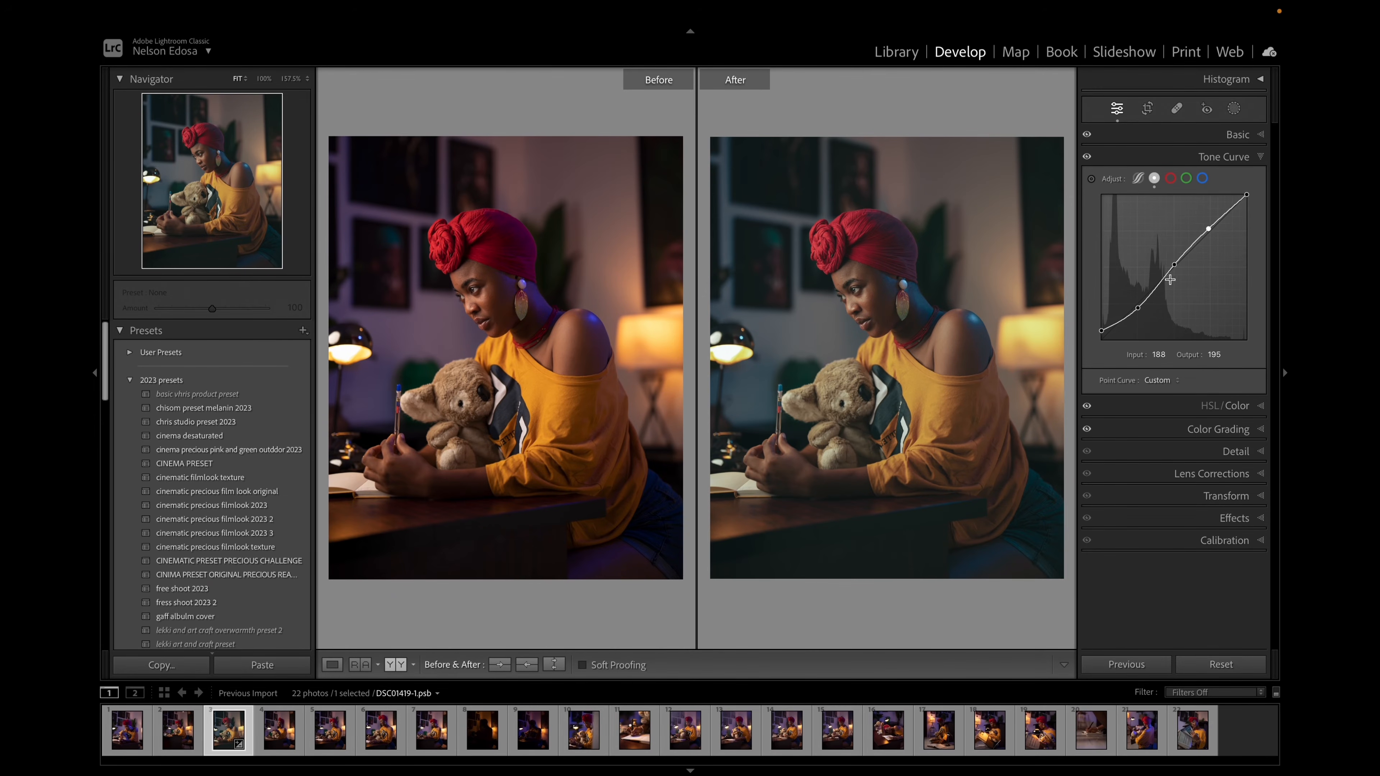
- Add quarter, middle and three-quarter points to the blue channel's tone curve and raise its black point slightly
{"action": "left_click", "coordinate": [1171, 180]}
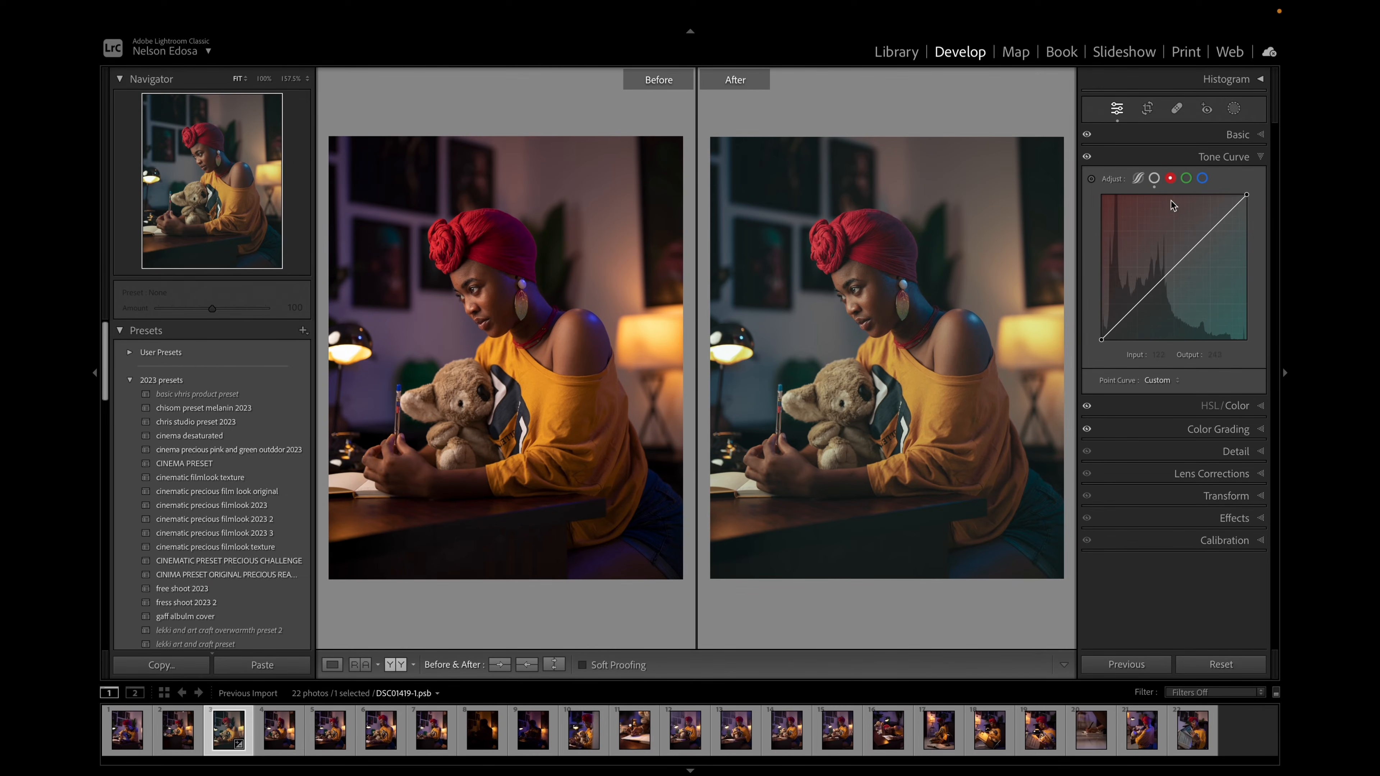
{"action": "left_click", "coordinate": [1187, 178]}
{"action": "left_click", "coordinate": [1203, 178]}
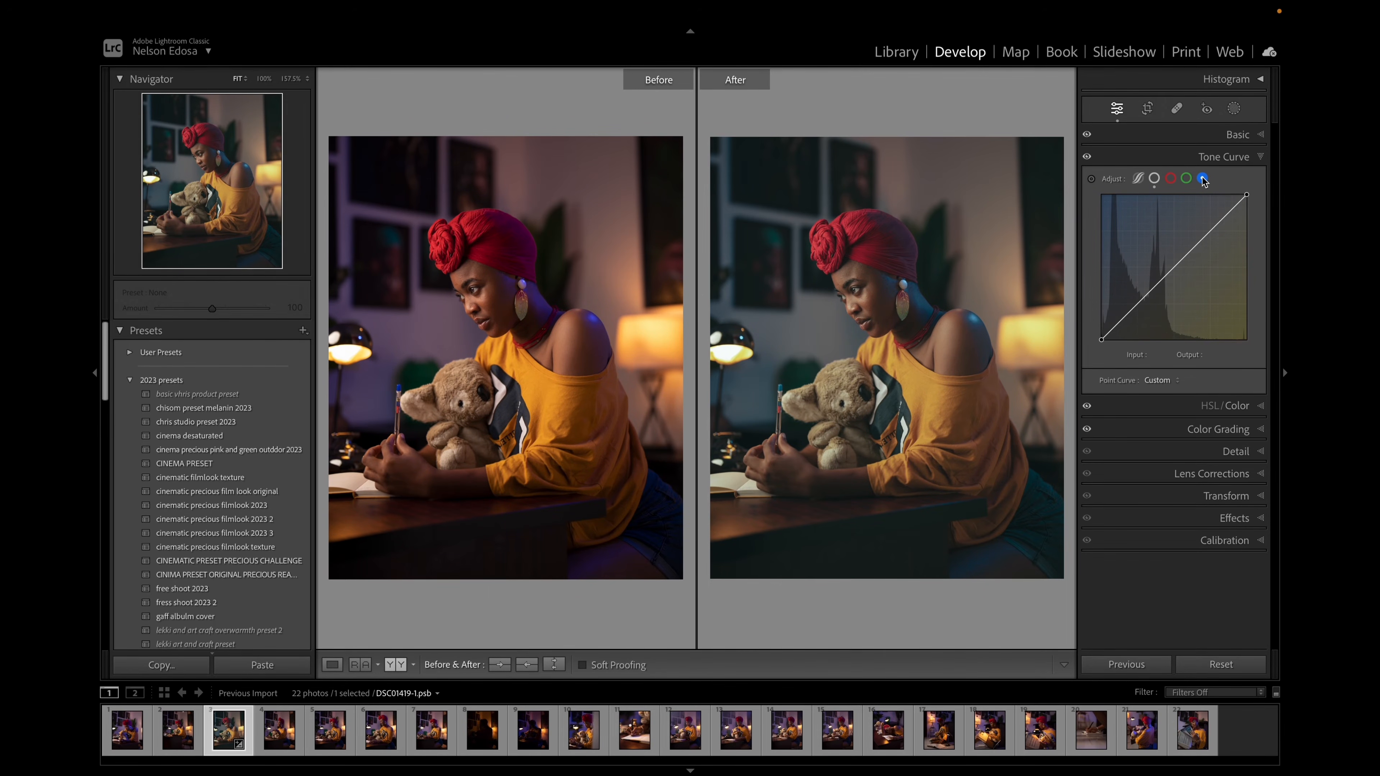
{"action": "left_click", "coordinate": [1137, 304]}
{"action": "left_click", "coordinate": [1174, 267]}
{"action": "left_click", "coordinate": [1210, 231]}
{"action": "left_click_drag", "start_coordinate": [1102, 341], "coordinate": [1097, 335]}
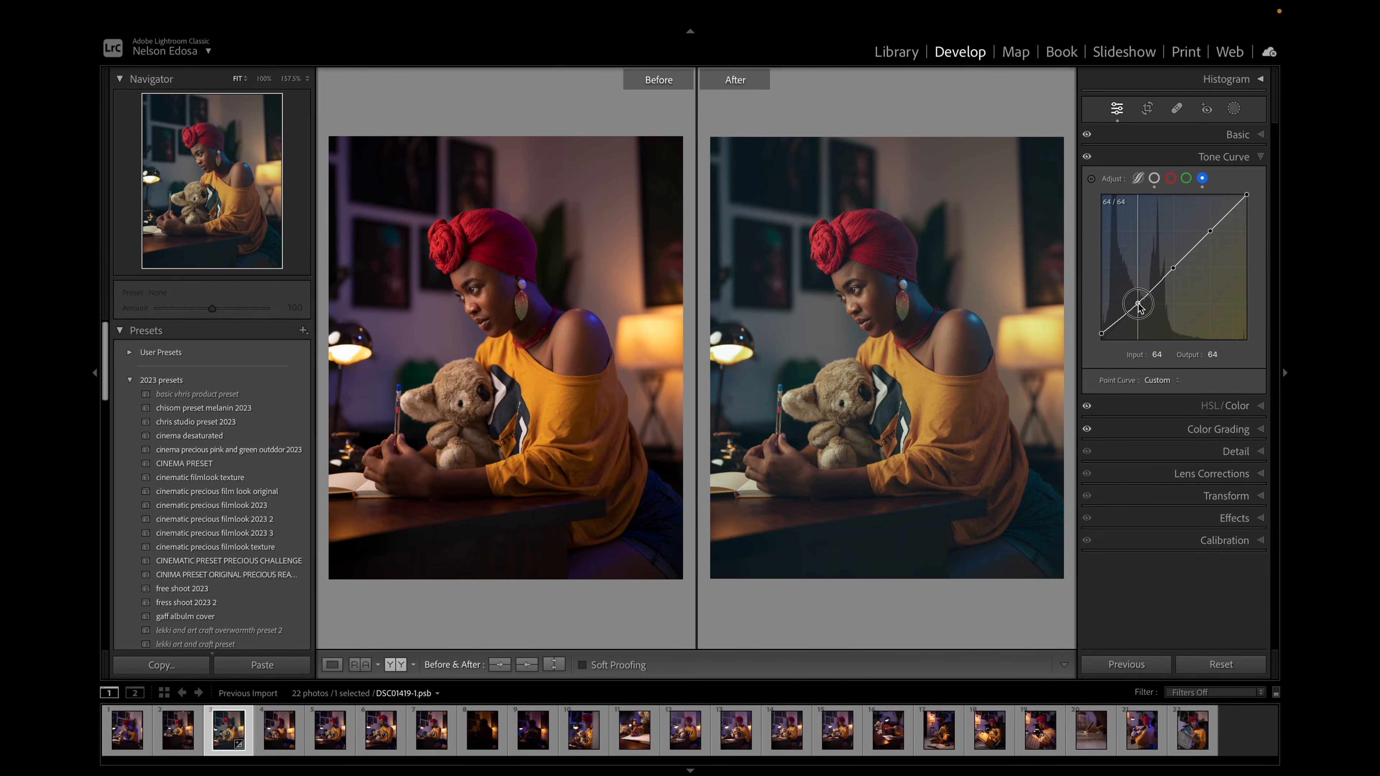
- Shape the blue curve into a gentle S by raising the middle and three-quarter points and lowering the quarter point to output 58
{"action": "left_click_drag", "start_coordinate": [1139, 306], "coordinate": [1174, 267]}
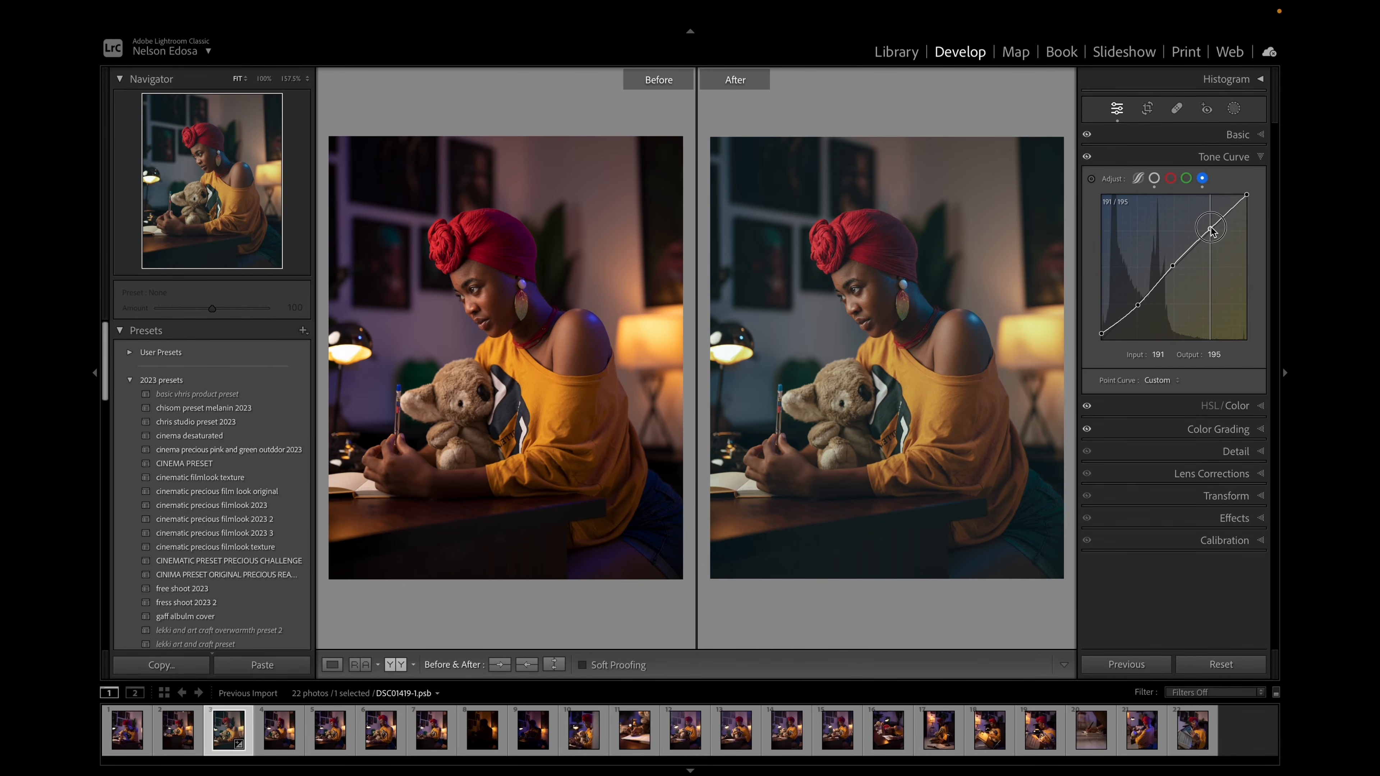
{"action": "left_click_drag", "start_coordinate": [1212, 231], "coordinate": [1210, 228]}
{"action": "left_click_drag", "start_coordinate": [1139, 307], "coordinate": [1139, 310]}
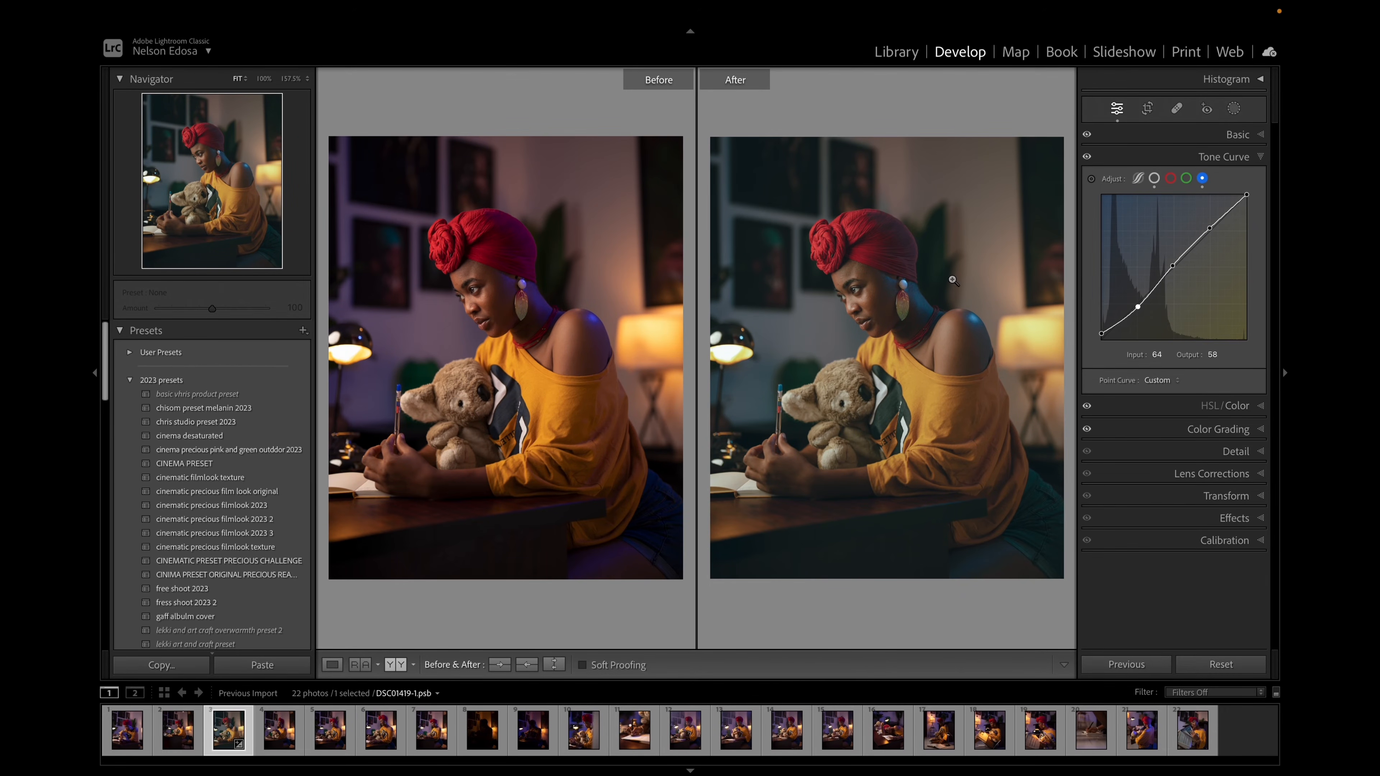
{"action": "left_click", "coordinate": [1260, 158]}
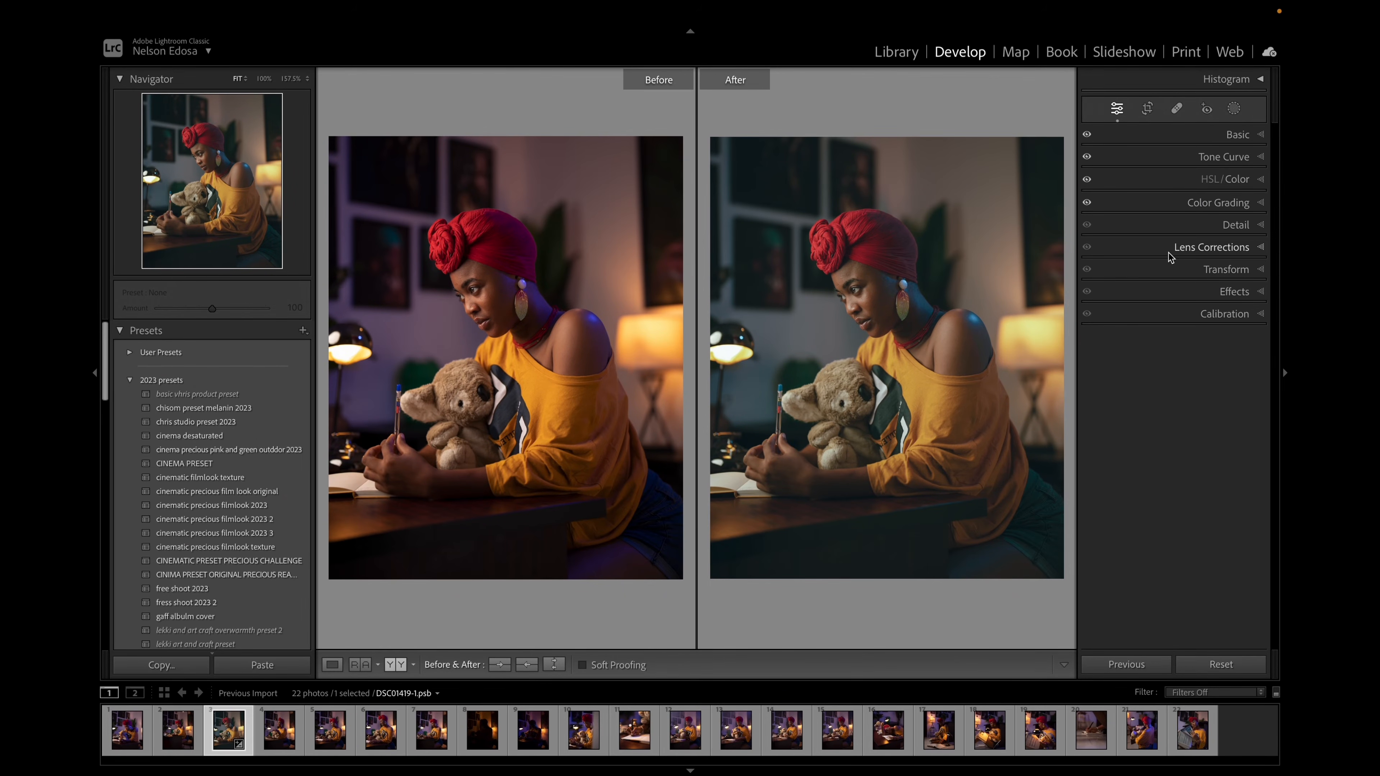
- Set the sharpening Amount to 75 and check the face close up
{"action": "left_click", "coordinate": [1260, 226]}
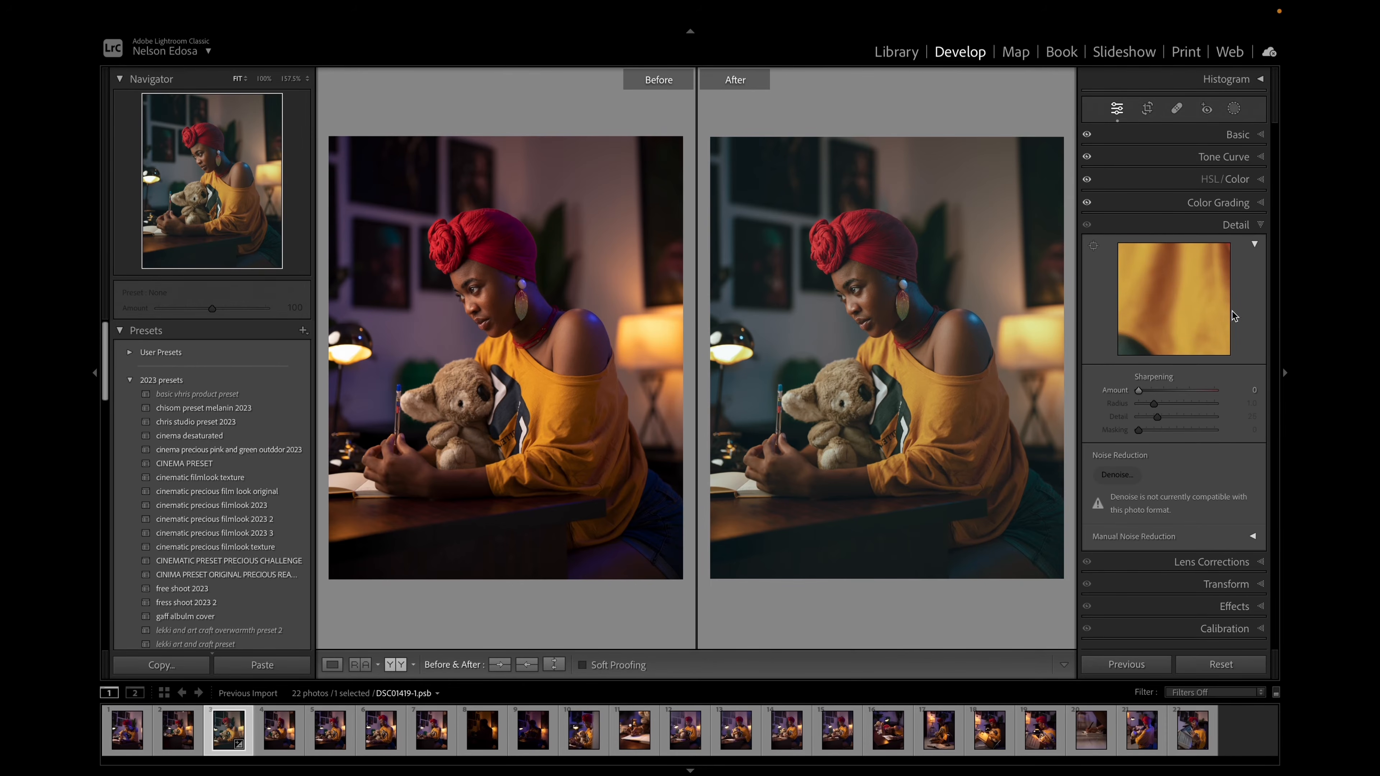
{"action": "left_click_drag", "start_coordinate": [1140, 396], "coordinate": [1178, 397]}
{"action": "left_click", "coordinate": [866, 303]}
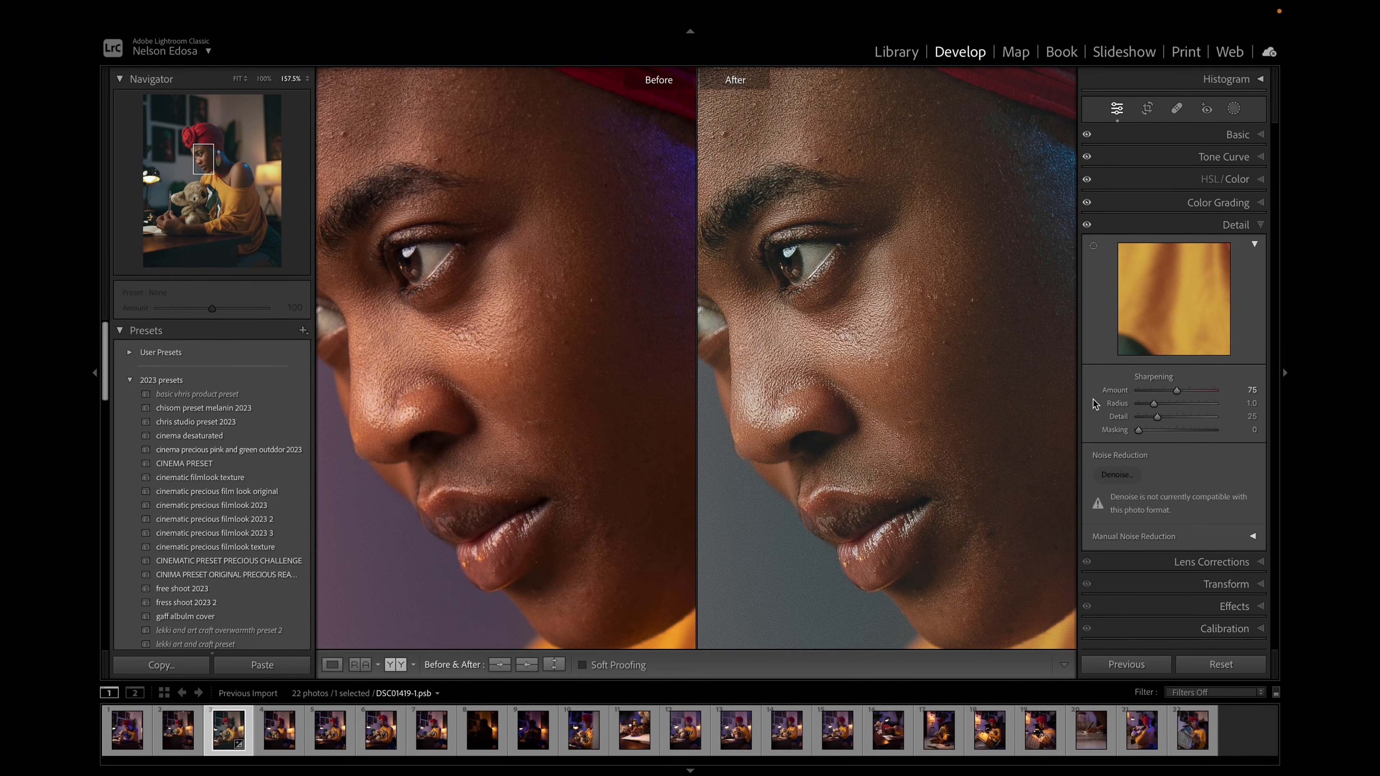
{"action": "left_click", "coordinate": [901, 336]}
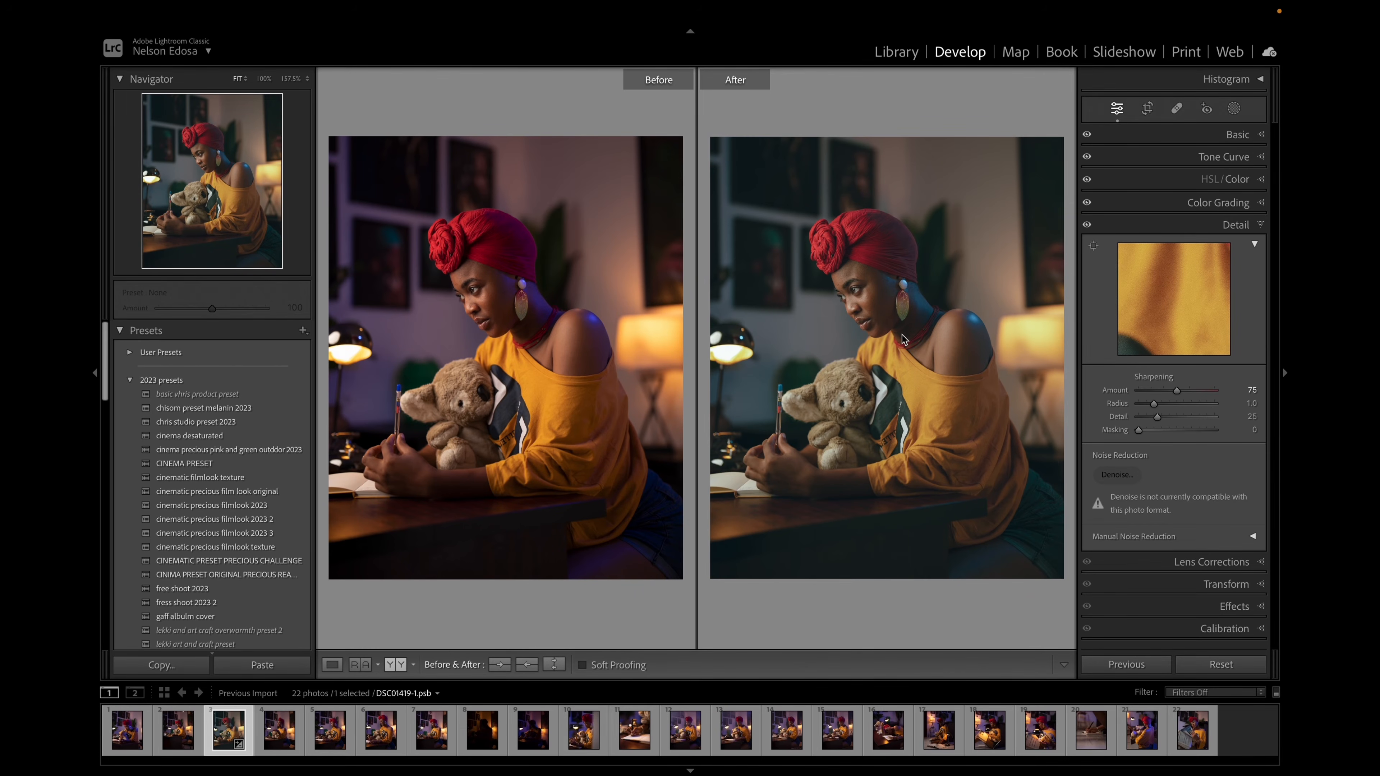
{"action": "left_click", "coordinate": [1260, 227]}
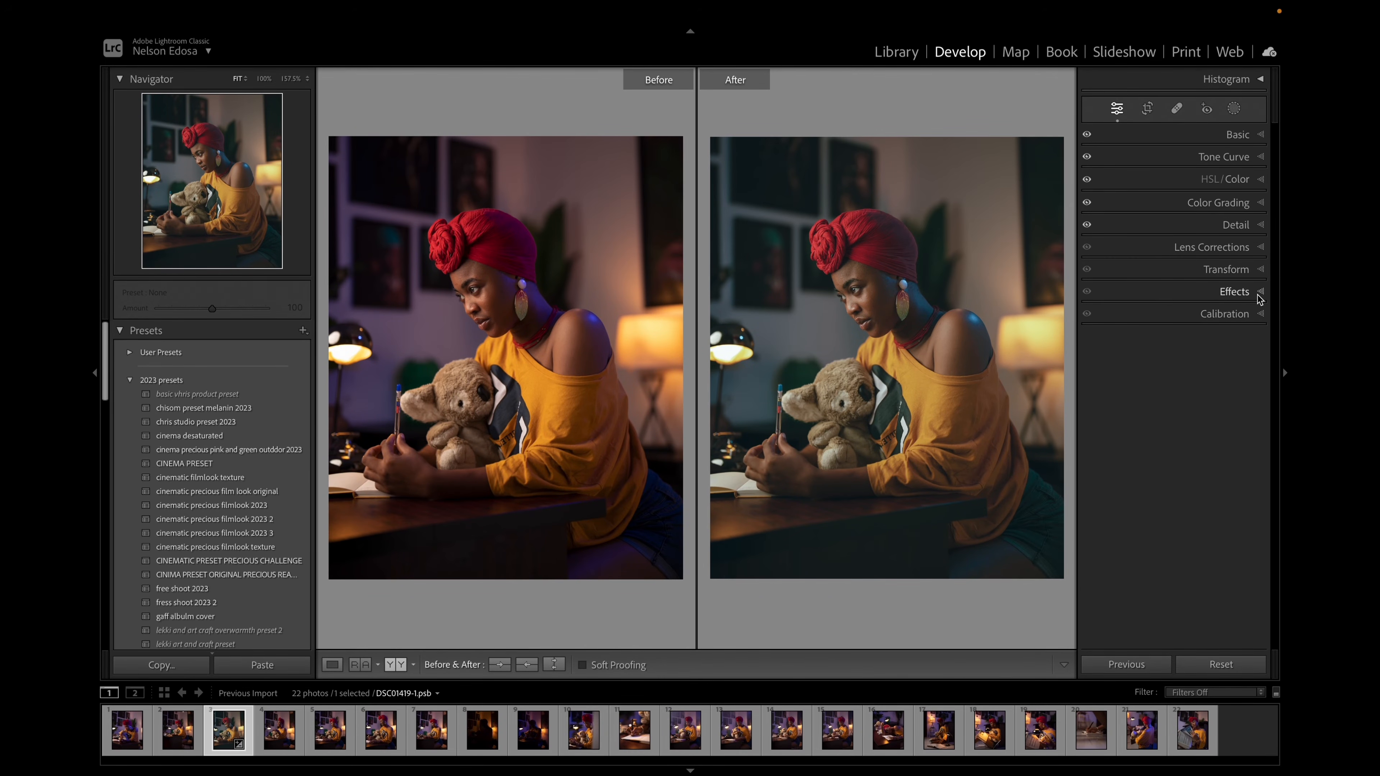
- Add a post-crop vignette with Amount -41, Midpoint 32, Feather 73 and Highlights 52, and compare the photo with and without Effects
{"action": "left_click", "coordinate": [1260, 294]}
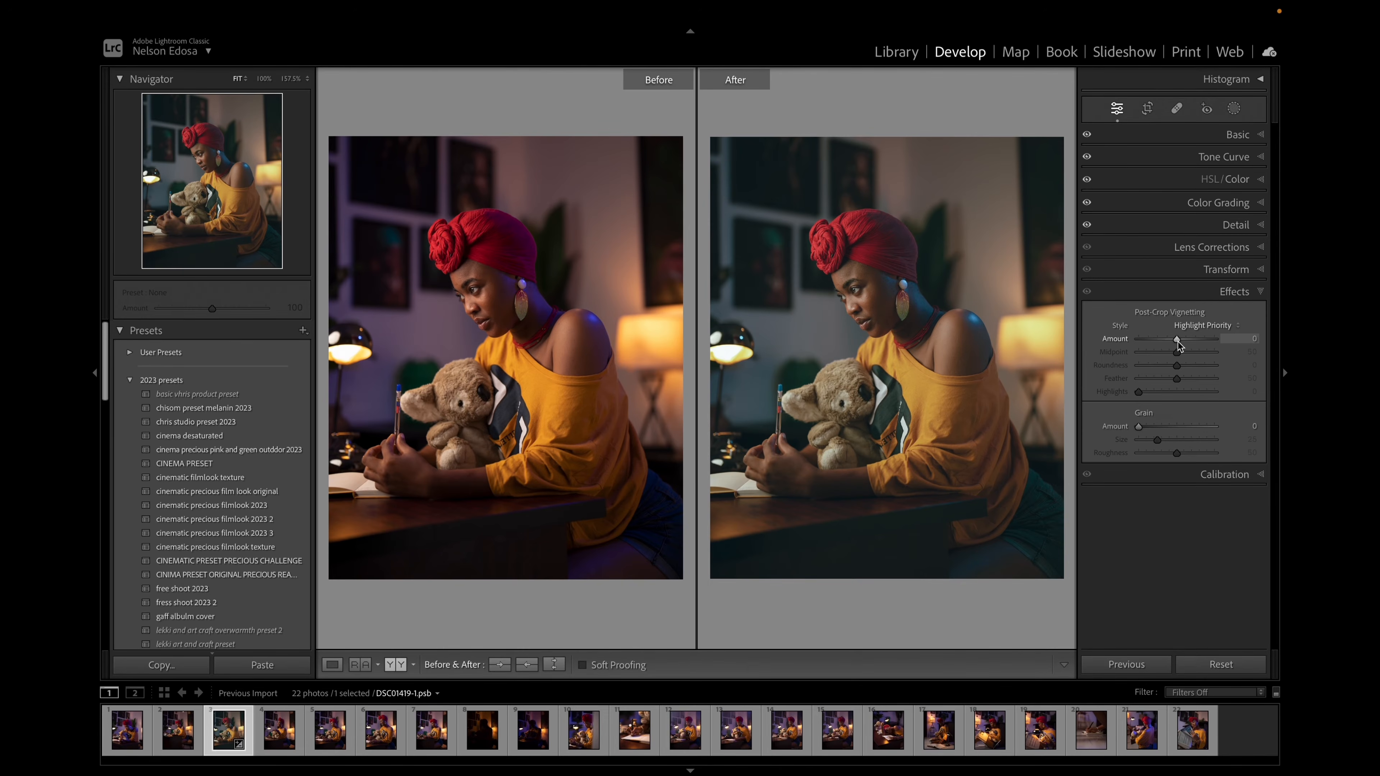
{"action": "left_click_drag", "start_coordinate": [1178, 343], "coordinate": [1194, 379]}
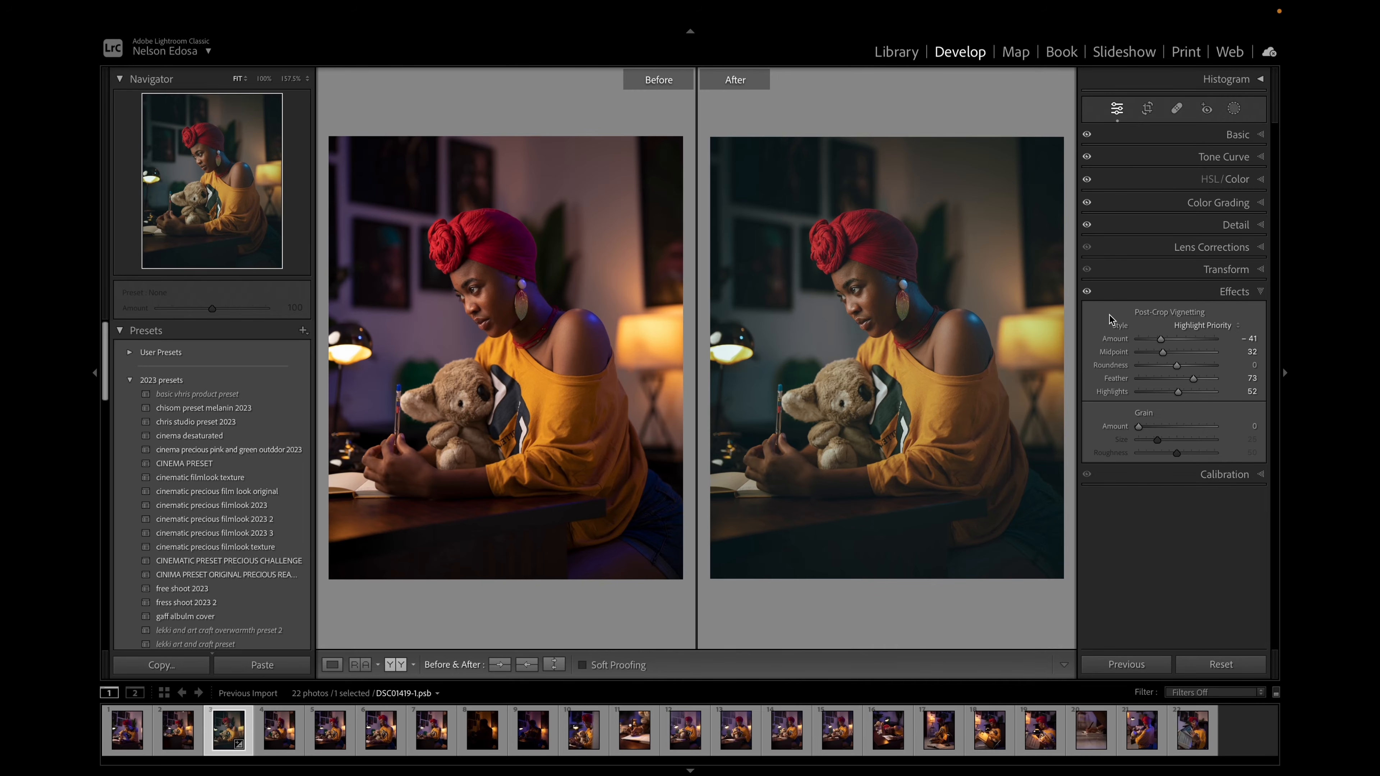
{"action": "left_click", "coordinate": [1087, 292]}
{"action": "left_click", "coordinate": [1088, 292]}
{"action": "left_click", "coordinate": [1088, 293]}
{"action": "left_click", "coordinate": [1087, 293]}
- Add film grain with Amount 15, judging its strength in a close-up of the headwrap
{"action": "left_click_drag", "start_coordinate": [1139, 428], "coordinate": [1155, 431]}
{"action": "left_click", "coordinate": [914, 261]}
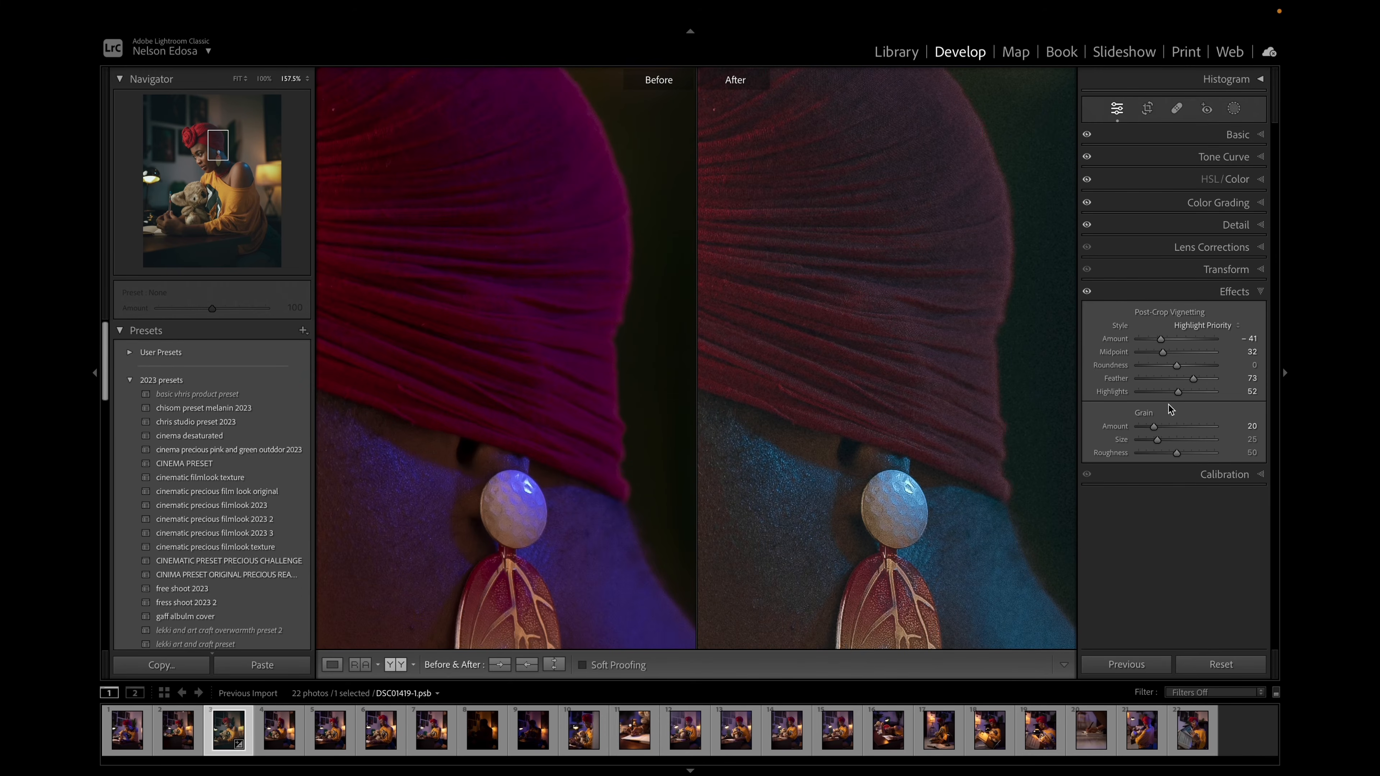
{"action": "mouse_move", "coordinate": [1153, 430]}
{"action": "left_mouse_down"}
{"action": "mouse_move", "coordinate": [1121, 433]}
{"action": "mouse_move", "coordinate": [1165, 431]}
{"action": "mouse_move", "coordinate": [1141, 433]}
{"action": "mouse_move", "coordinate": [1154, 438]}
{"action": "left_mouse_up"}
{"action": "left_click_drag", "start_coordinate": [1155, 434], "coordinate": [1149, 438]}
{"action": "left_click", "coordinate": [1014, 314]}
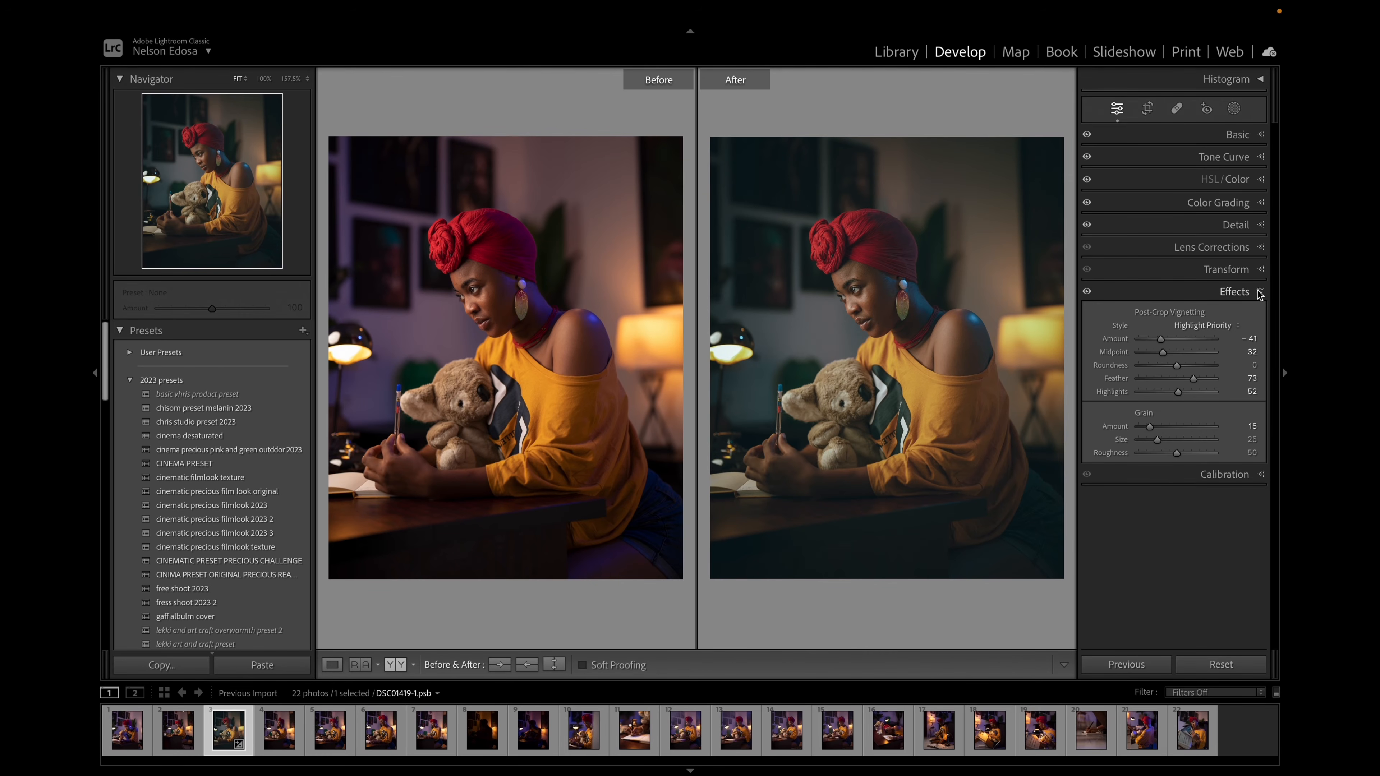
{"action": "left_click", "coordinate": [1259, 292]}
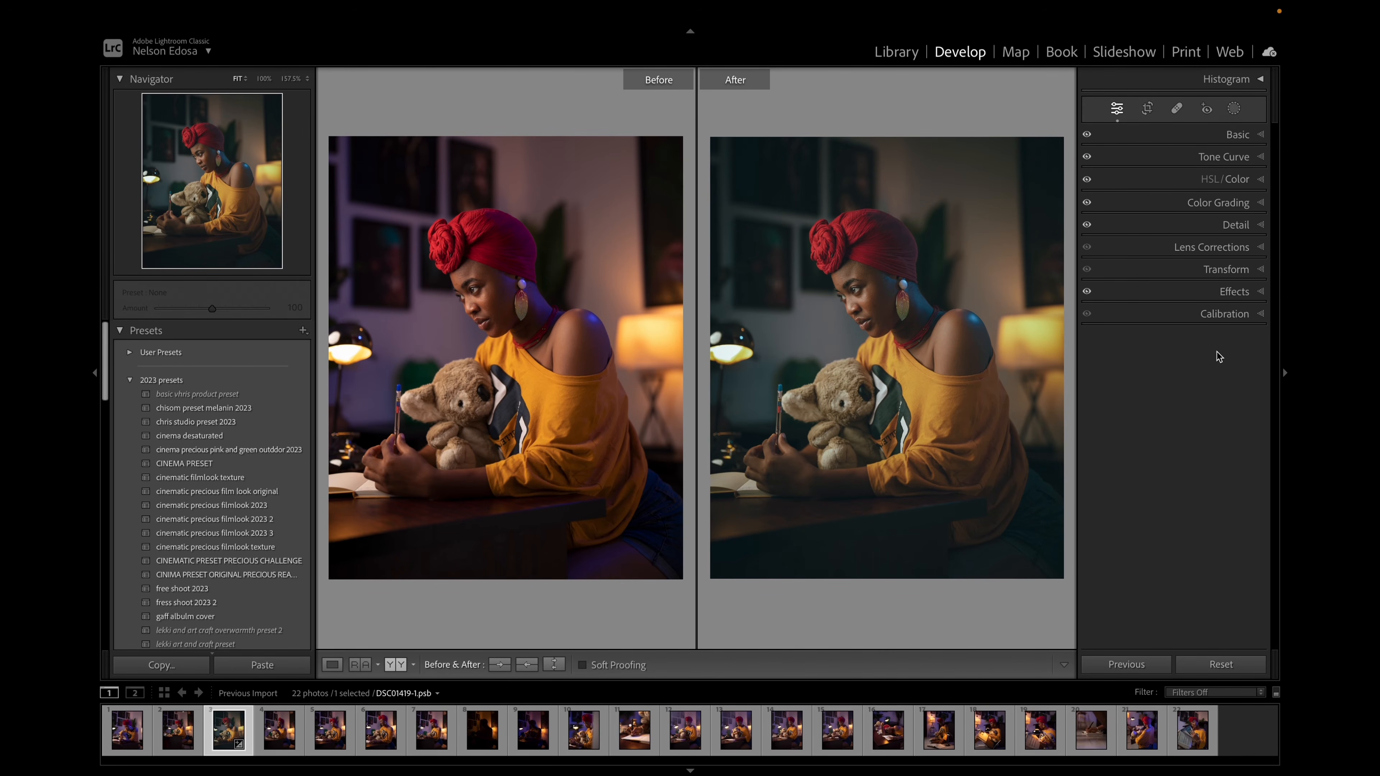
- Set the Calibration Red Primary hue to -6, keep the Blue Primary hue at 0, and compare the skin tones close up
{"action": "left_click", "coordinate": [1260, 316]}
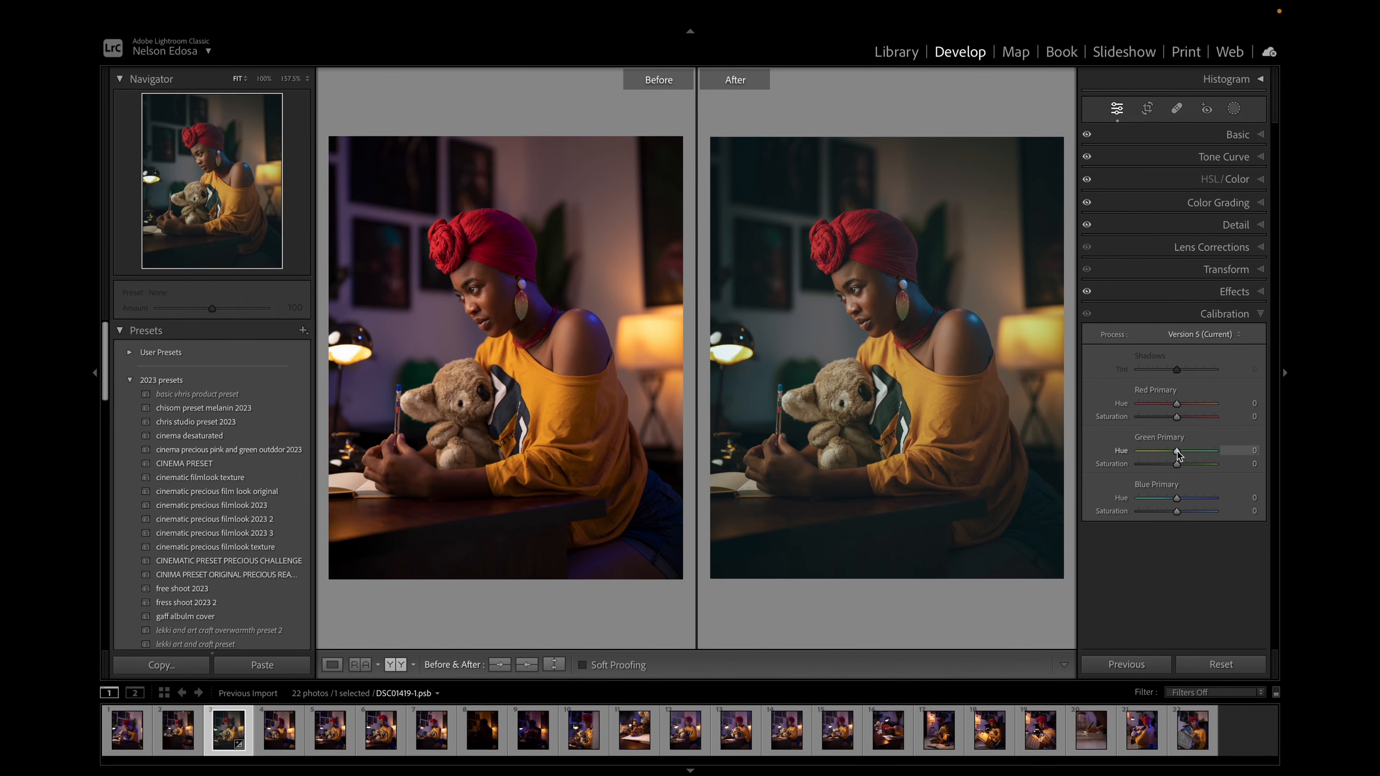
{"action": "mouse_move", "coordinate": [1176, 450]}
{"action": "left_mouse_down"}
{"action": "mouse_move", "coordinate": [1186, 459]}
{"action": "mouse_move", "coordinate": [1174, 456]}
{"action": "left_mouse_up"}
{"action": "left_click_drag", "start_coordinate": [1177, 407], "coordinate": [1175, 416]}
{"action": "mouse_move", "coordinate": [1178, 500]}
{"action": "left_mouse_down"}
{"action": "mouse_move", "coordinate": [1152, 503]}
{"action": "mouse_move", "coordinate": [1164, 505]}
{"action": "left_mouse_up"}
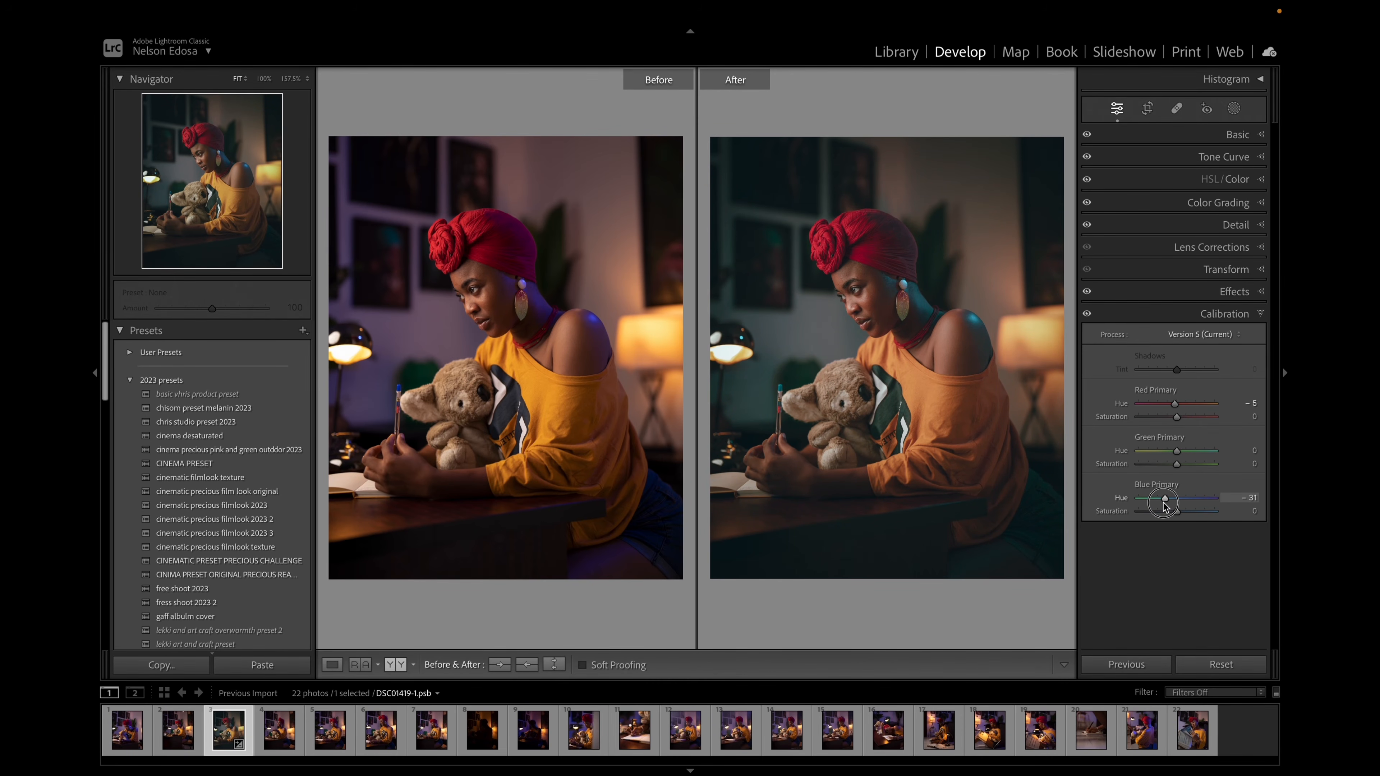
{"action": "double_click", "coordinate": [1166, 500]}
{"action": "left_click", "coordinate": [865, 301]}
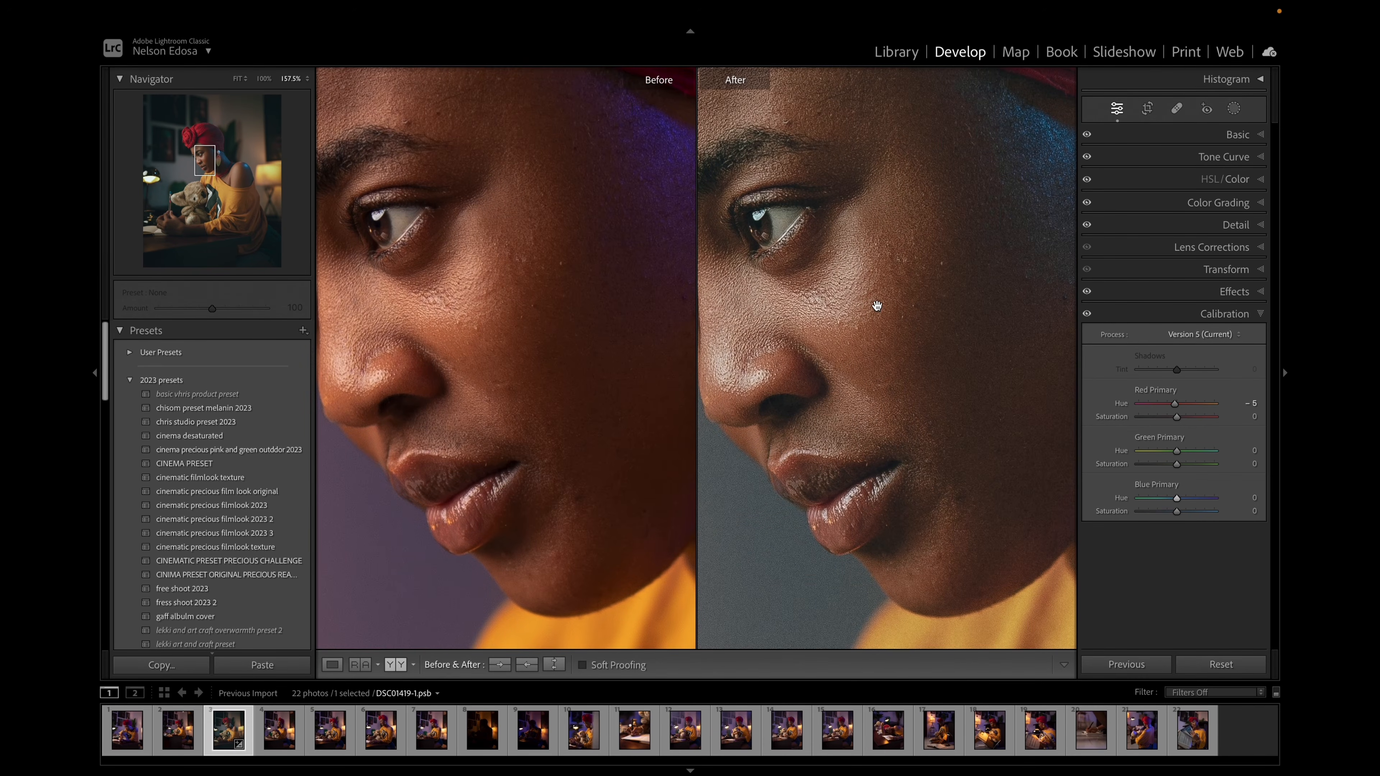
{"action": "left_click", "coordinate": [878, 309]}
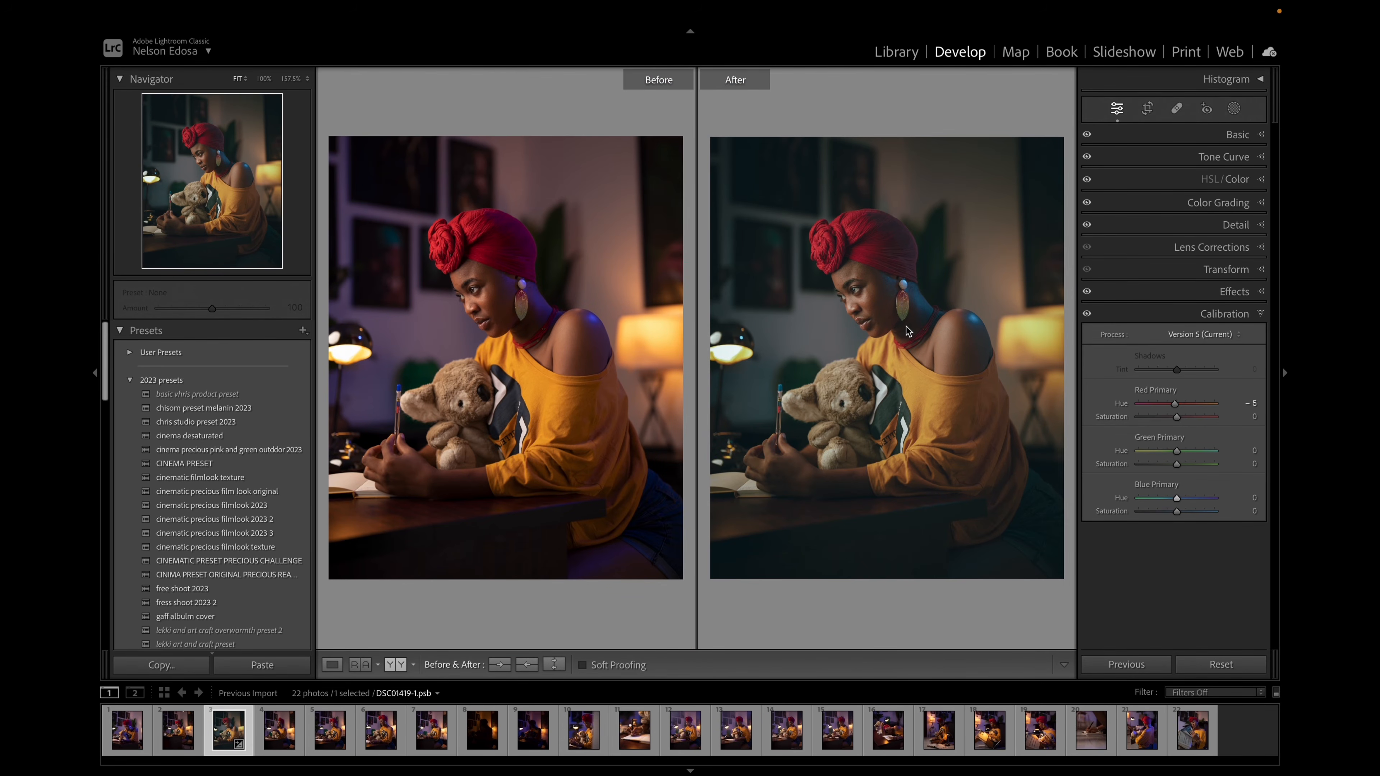
{"action": "left_click", "coordinate": [865, 297]}
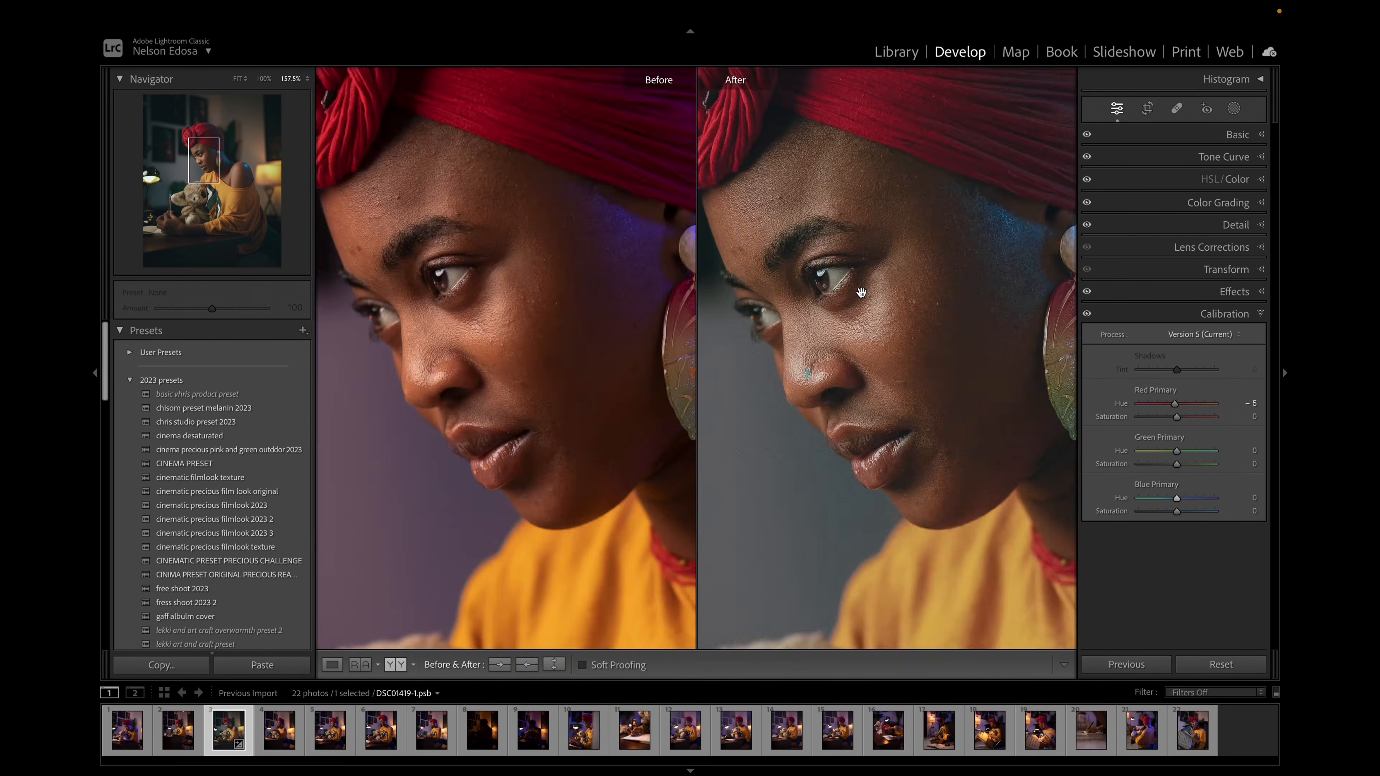
{"action": "left_click", "coordinate": [879, 296]}
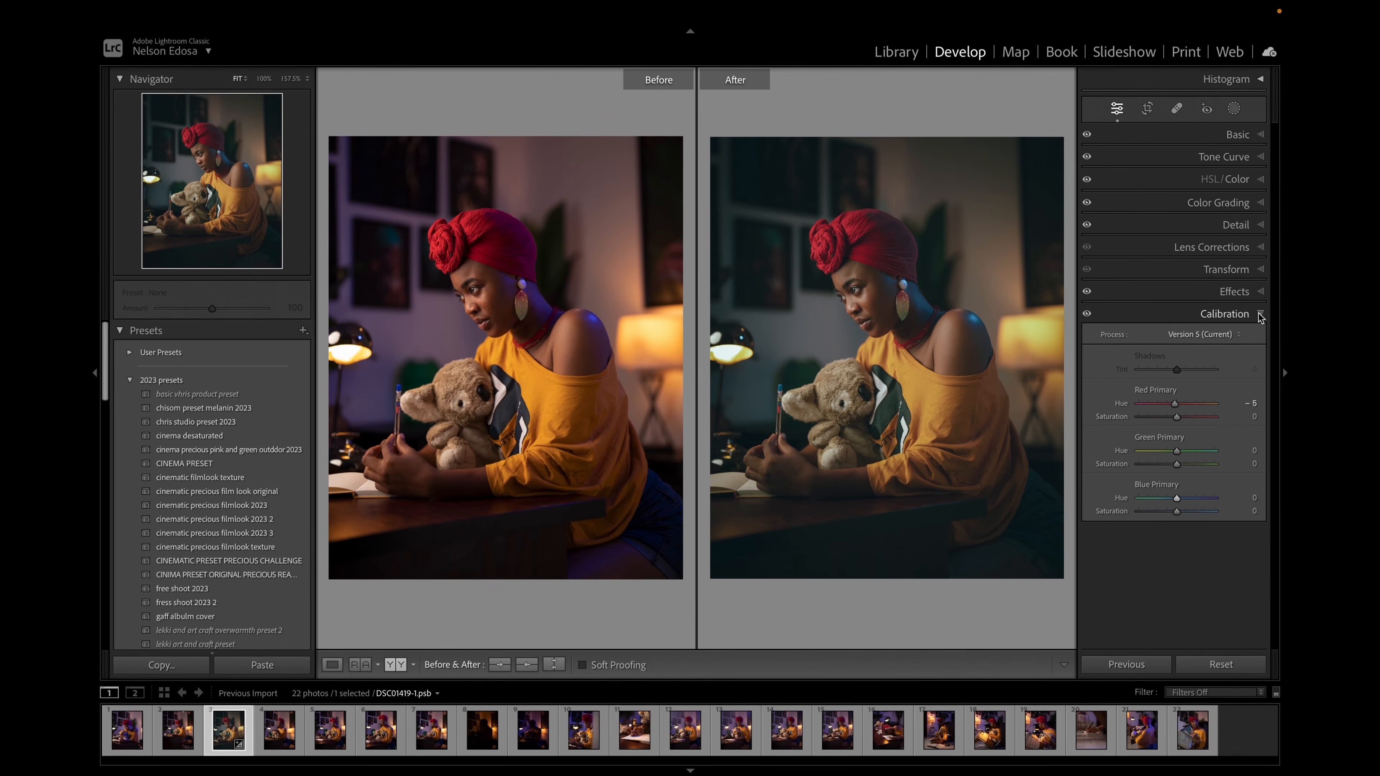
{"action": "left_click", "coordinate": [1248, 318]}
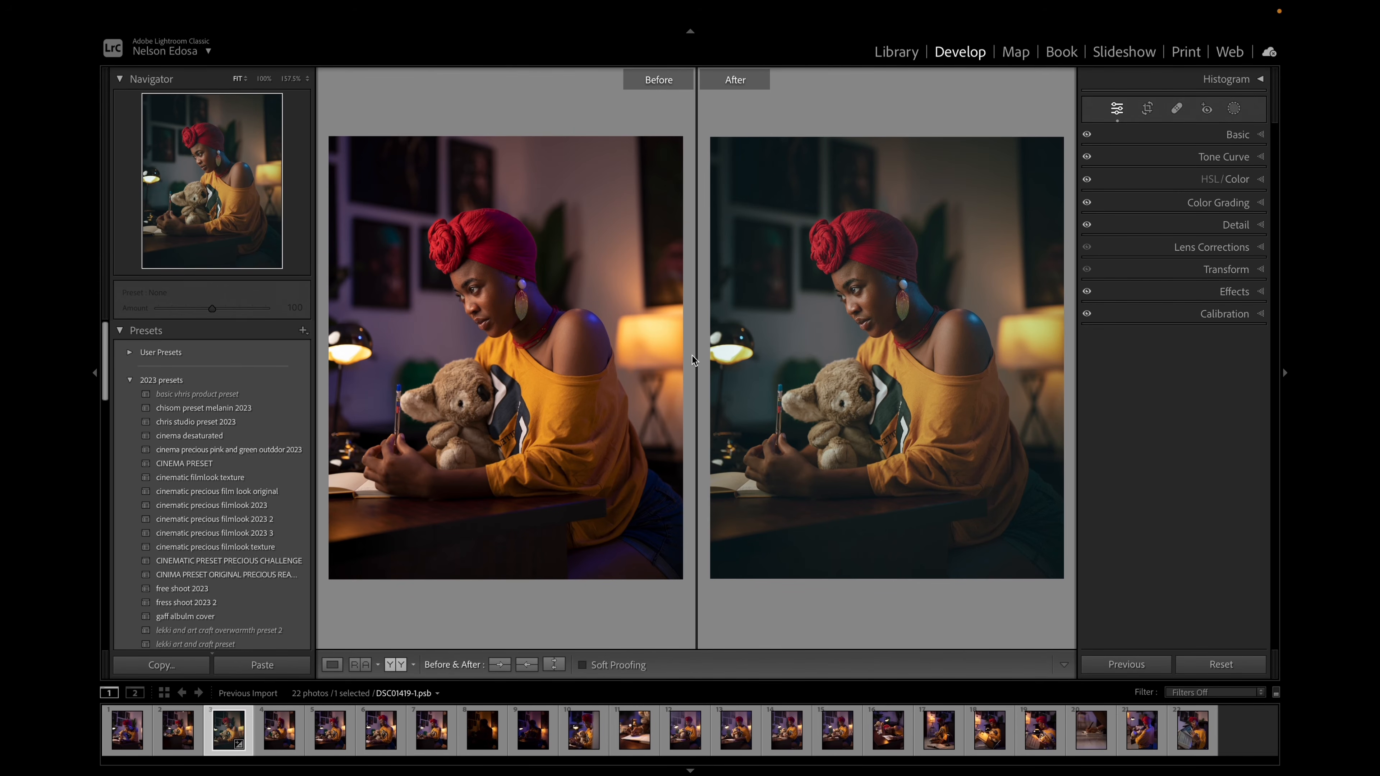
- Start a new develop preset from the current photo's settings and create a preset group named "cinema color" for it
{"action": "left_click", "coordinate": [303, 331]}
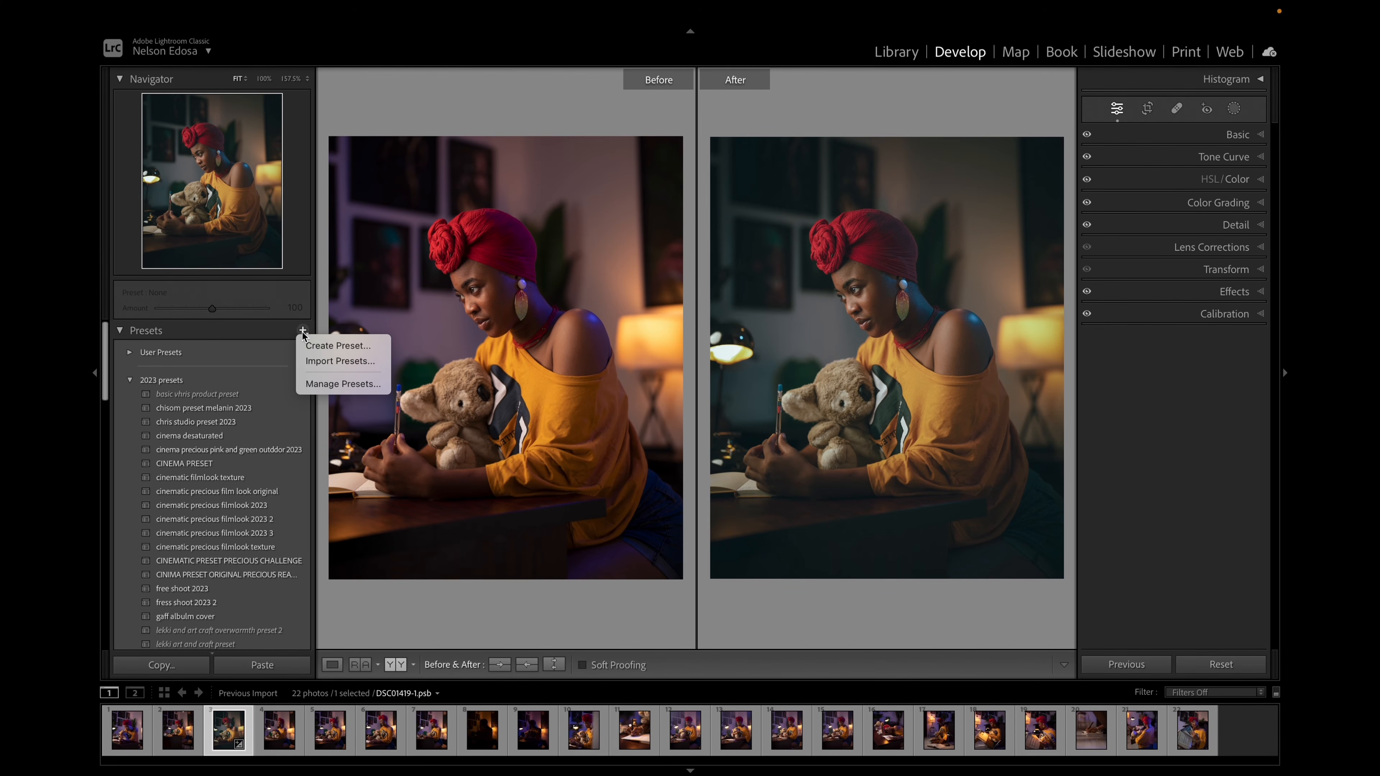
{"action": "left_click", "coordinate": [329, 347]}
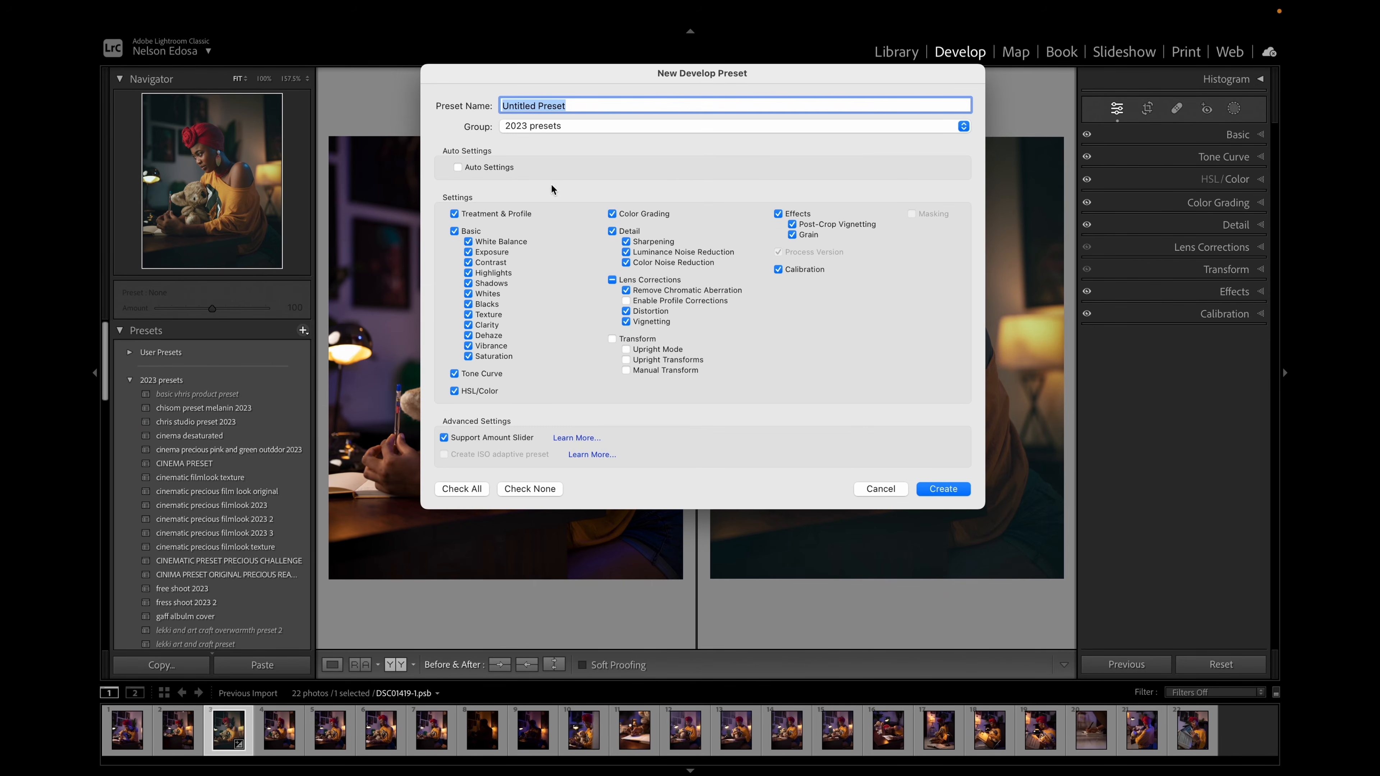
{"action": "left_click", "coordinate": [557, 126]}
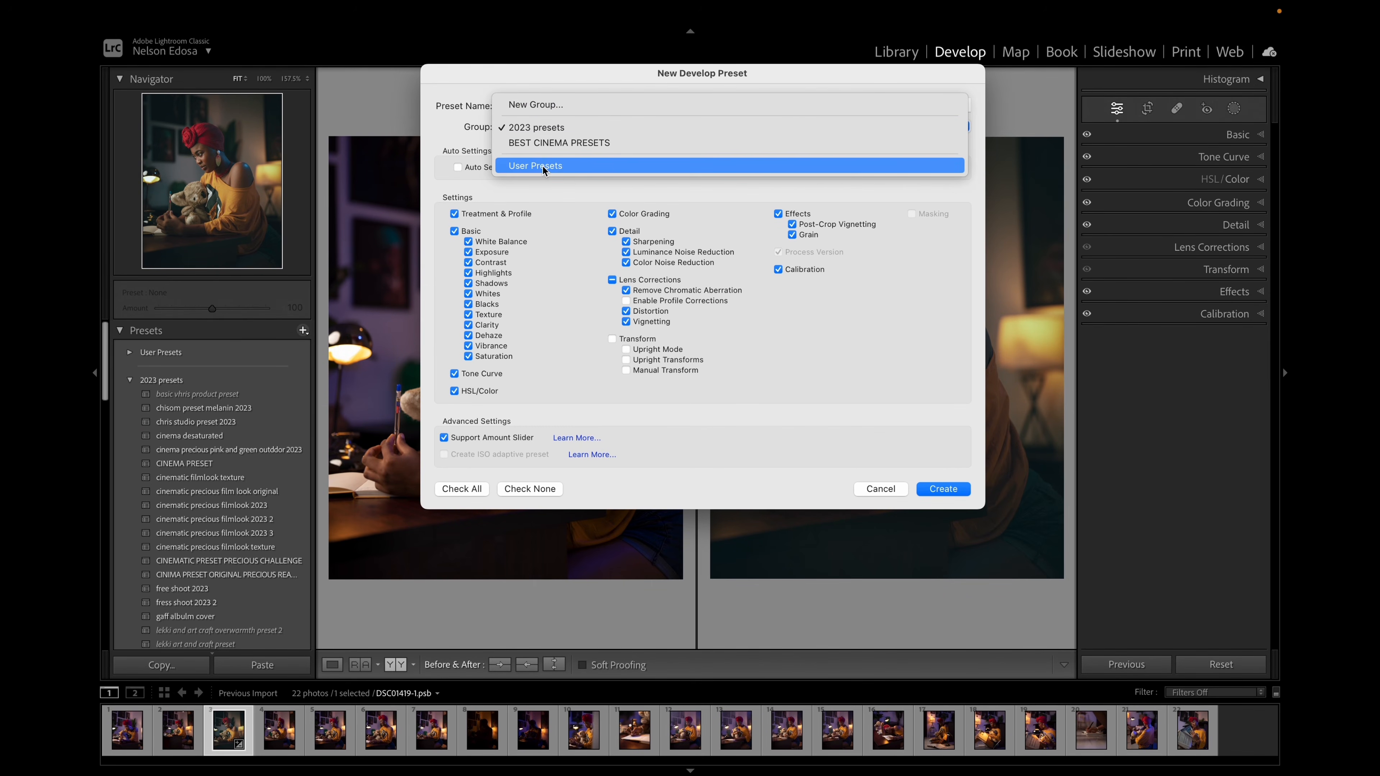
{"action": "left_click", "coordinate": [536, 106]}
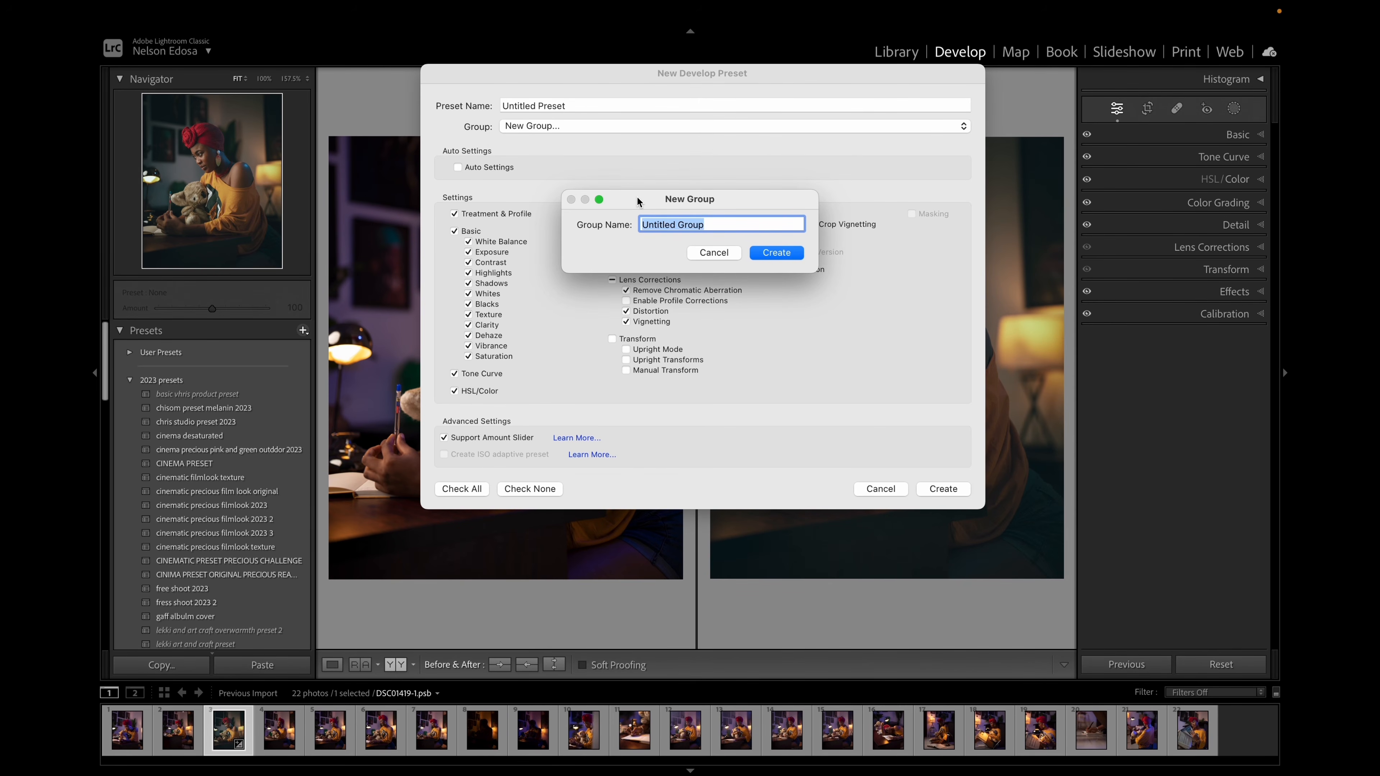
{"action": "type", "text": "cinema color"}
{"action": "left_click", "coordinate": [774, 253]}
- Name the new preset "cinema" and save it in the cinema color group
{"action": "triple_click", "coordinate": [510, 105]}
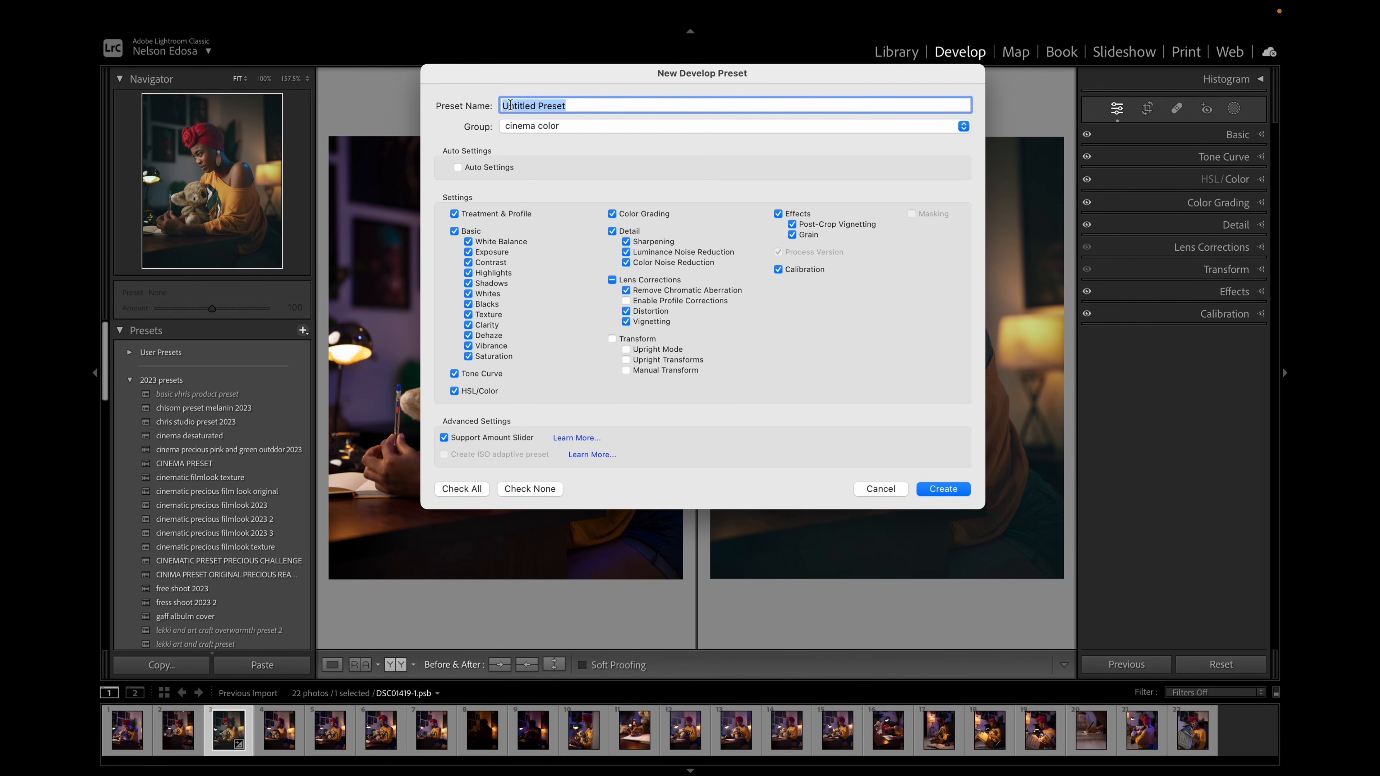
{"action": "type", "text": "cinema"}
{"action": "left_click", "coordinate": [930, 489]}
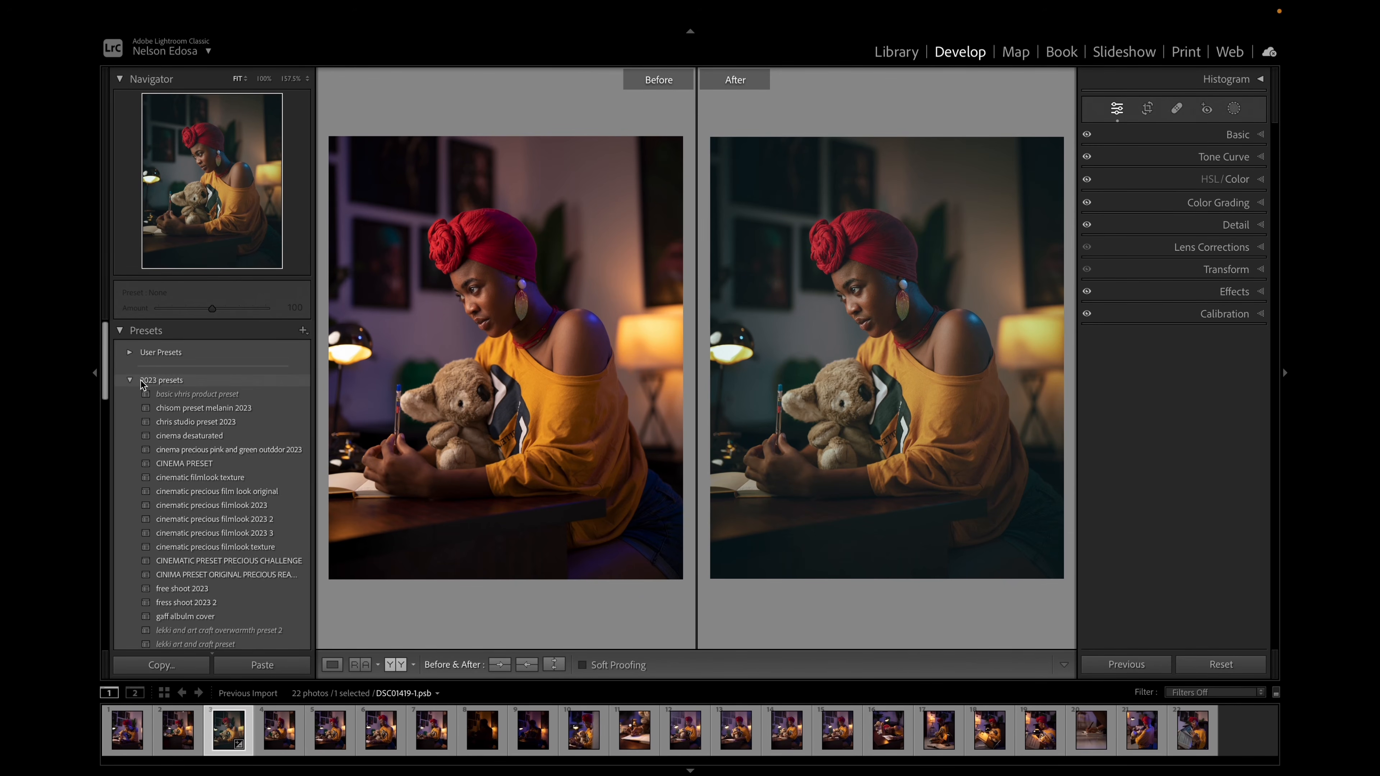
- Collapse the 2023 presets group, expand cinema color and apply its cinema preset to the current photo
{"action": "left_click", "coordinate": [130, 381]}
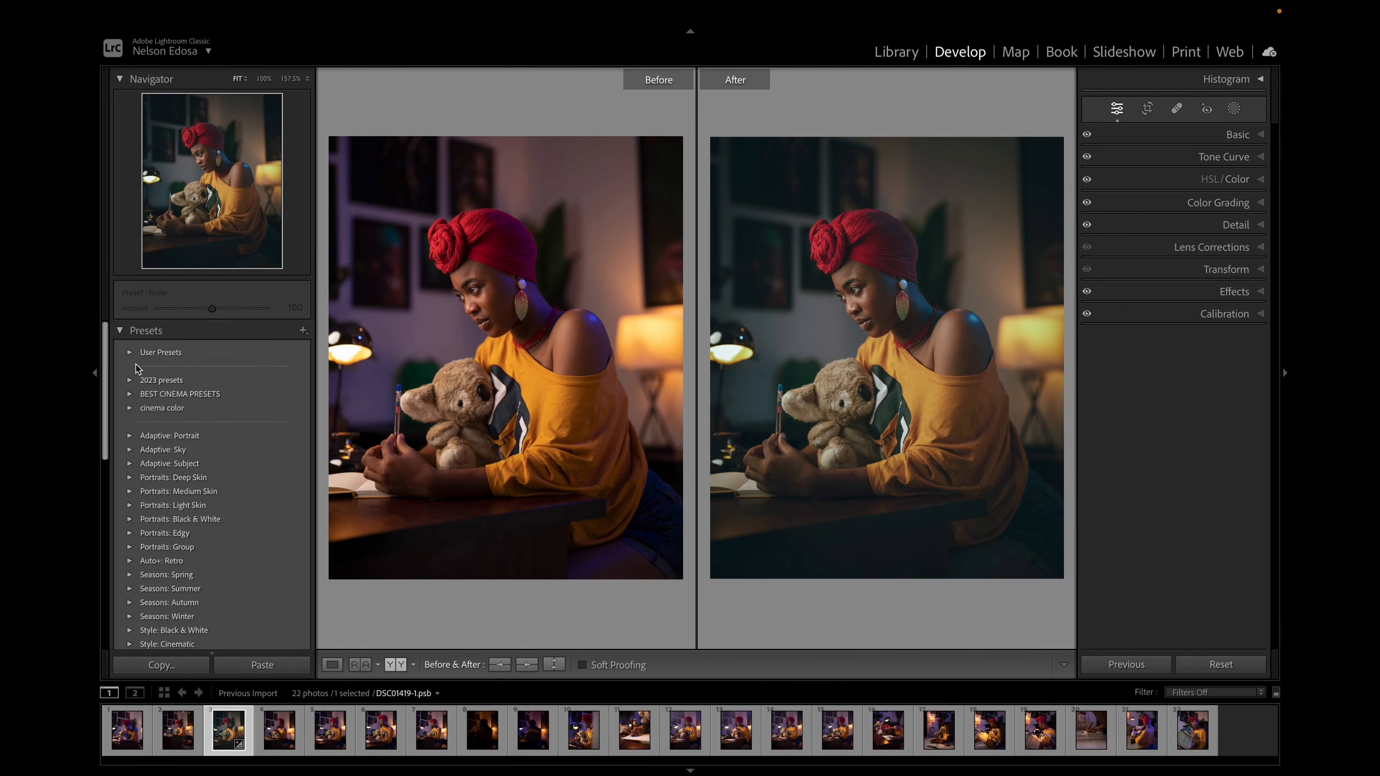
{"action": "left_click", "coordinate": [130, 409]}
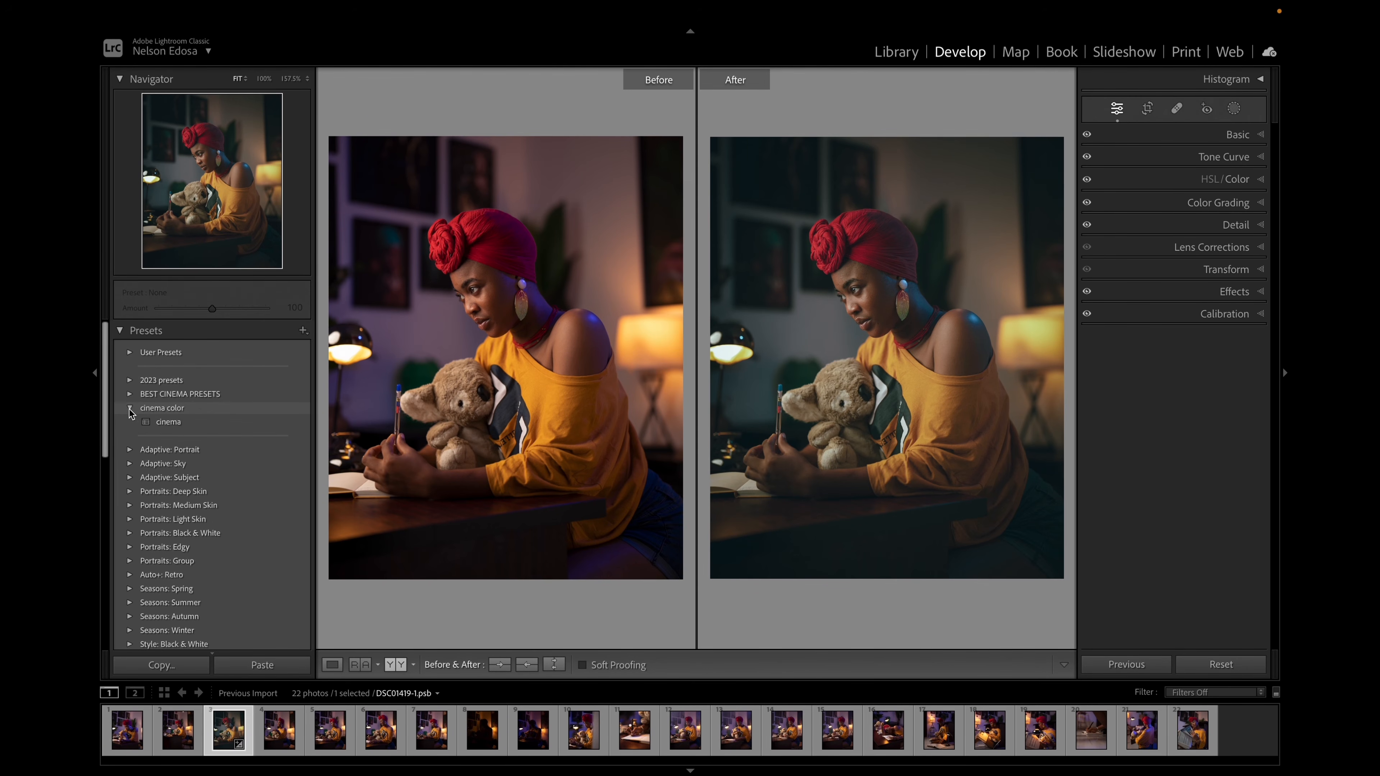
{"action": "left_click", "coordinate": [168, 423]}
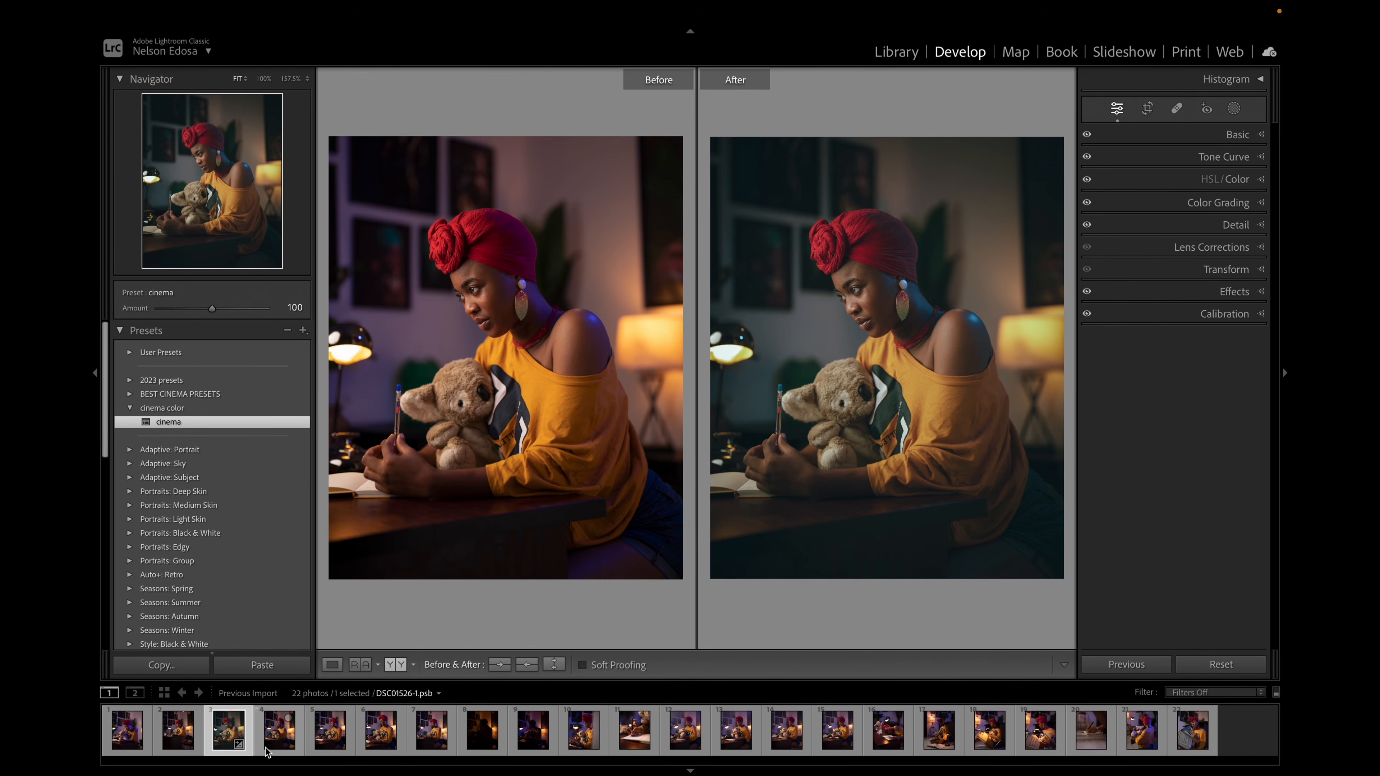
- Apply the cinema preset to the photo DSC01526-1.psb and check the face close up
{"action": "left_click", "coordinate": [290, 733]}
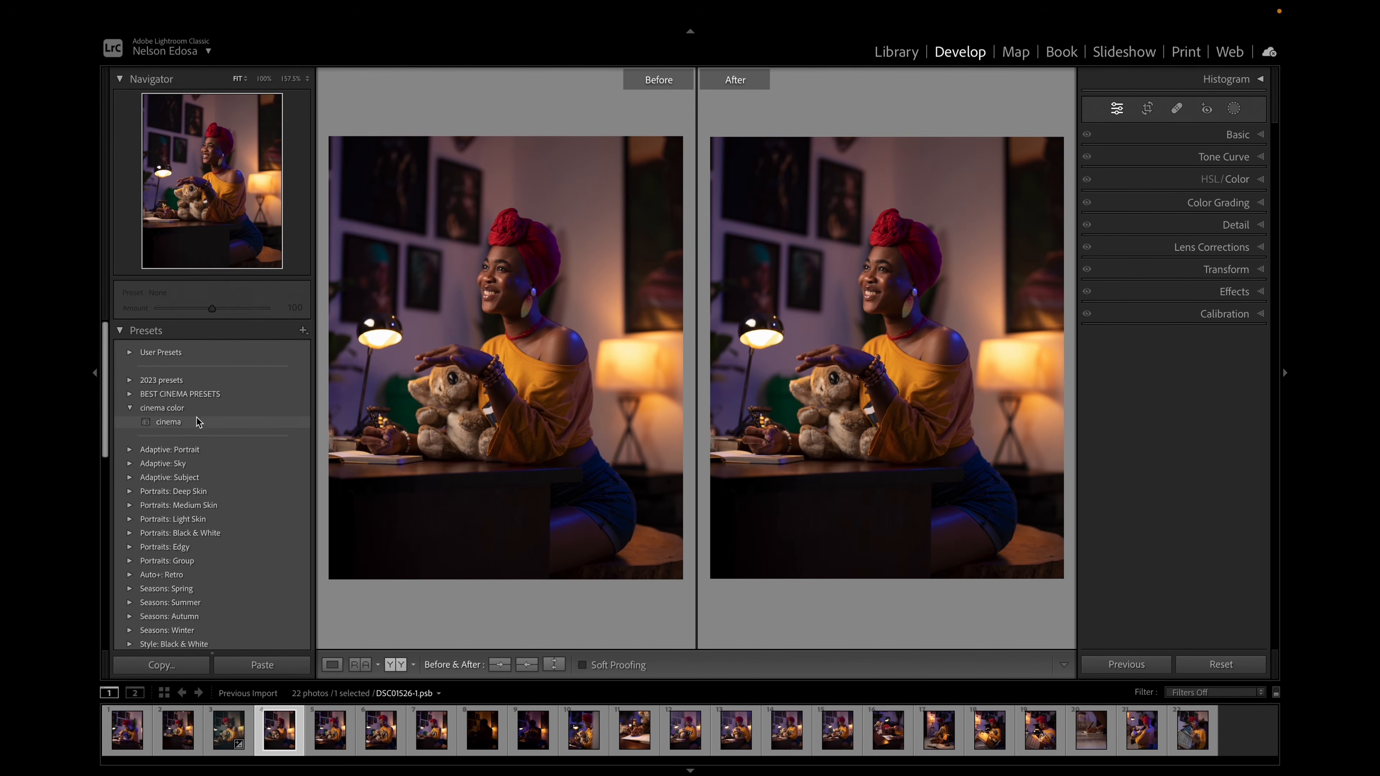
{"action": "left_click", "coordinate": [208, 425]}
{"action": "left_click", "coordinate": [208, 427]}
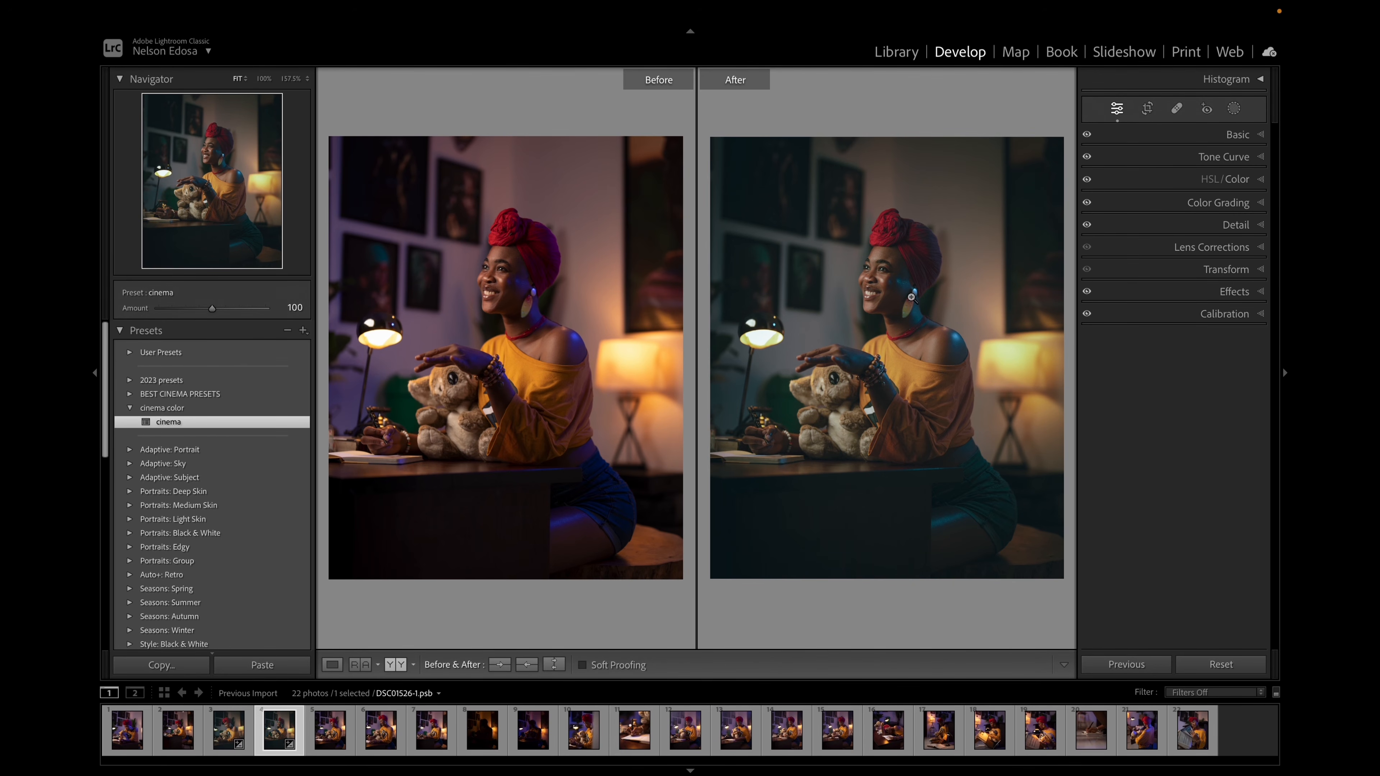
{"action": "left_click", "coordinate": [891, 282]}
{"action": "left_click", "coordinate": [888, 279]}
- Apply the cinema preset to the photo DSC01653-1.psb
{"action": "left_click", "coordinate": [367, 743]}
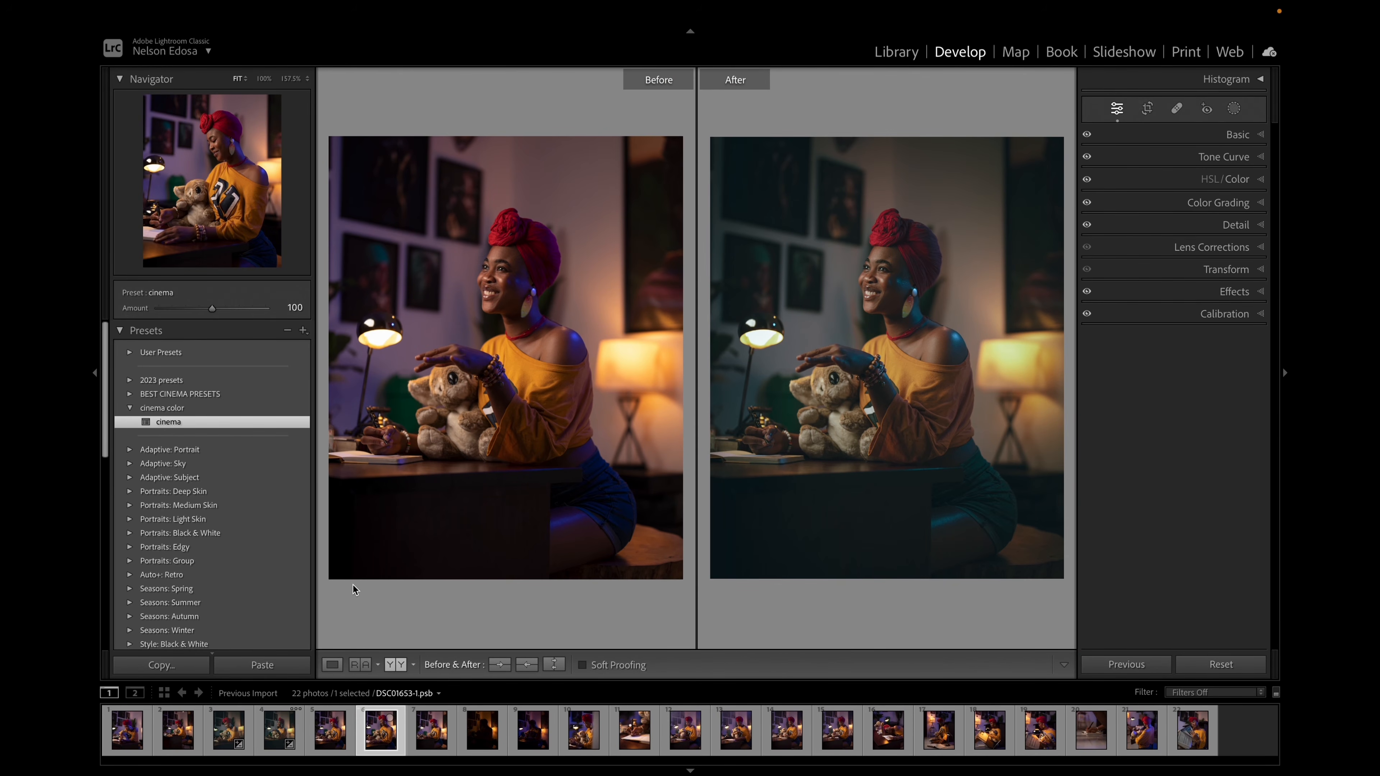
{"action": "left_click", "coordinate": [258, 427]}
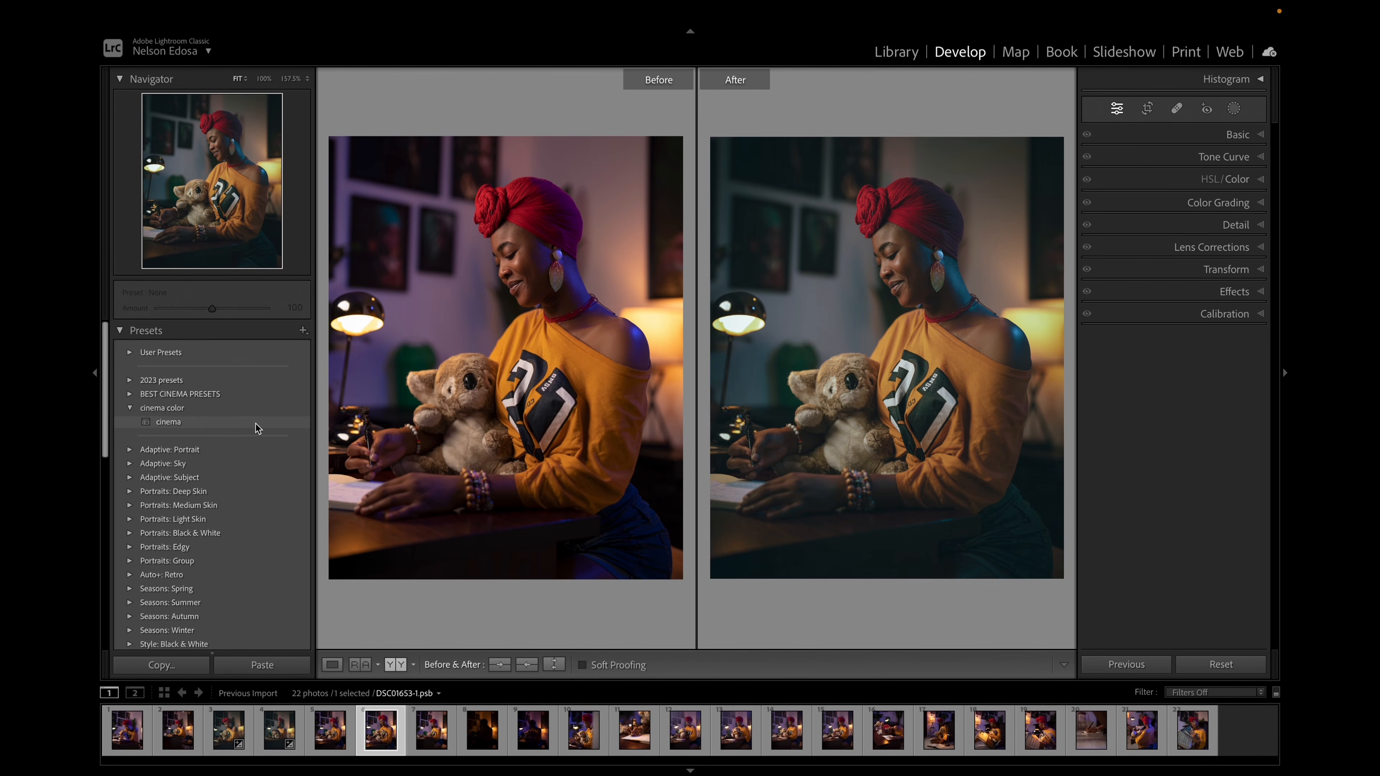
{"action": "left_click", "coordinate": [258, 428]}
- Apply the cinema preset to the photo DSC01839-1.psb and compare the face before and after close up
{"action": "left_click", "coordinate": [584, 743]}
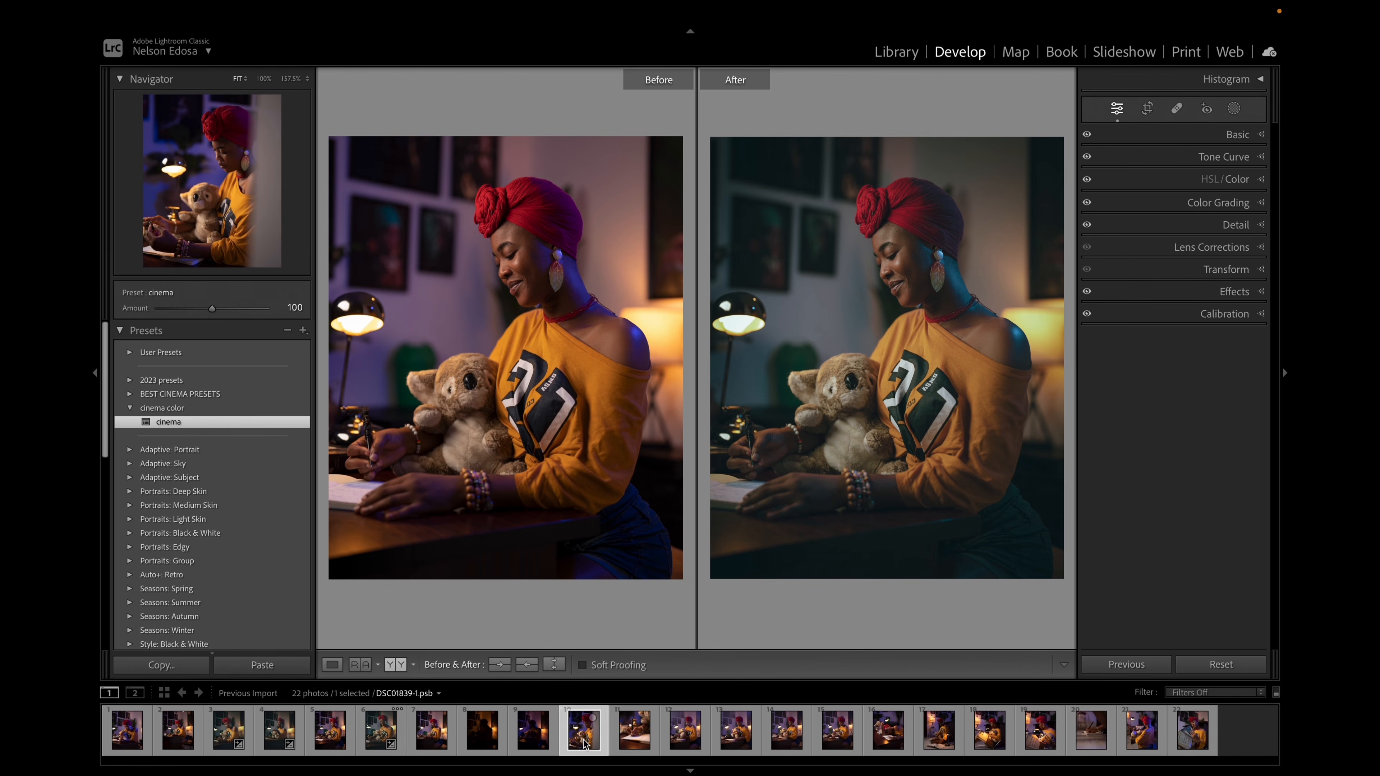
{"action": "left_click", "coordinate": [217, 426]}
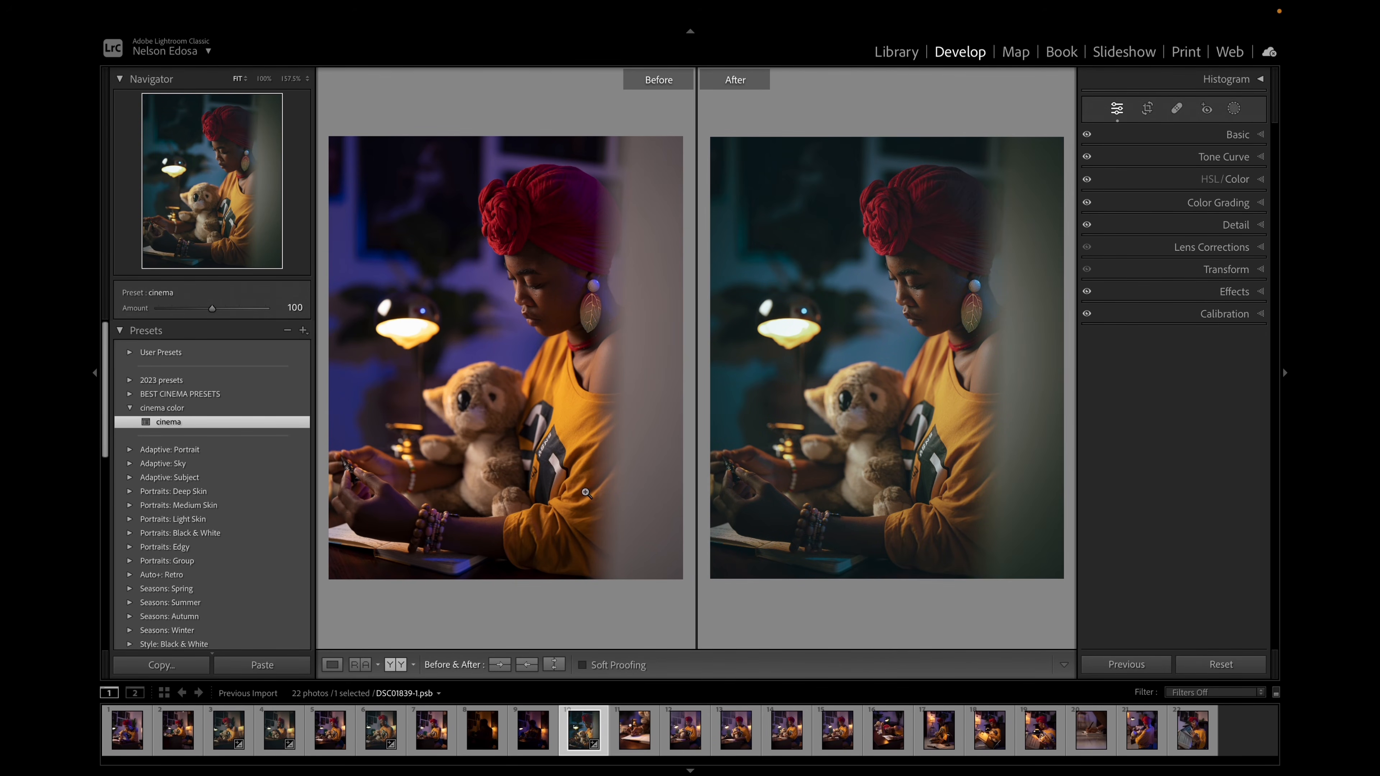
{"action": "left_click", "coordinate": [924, 294]}
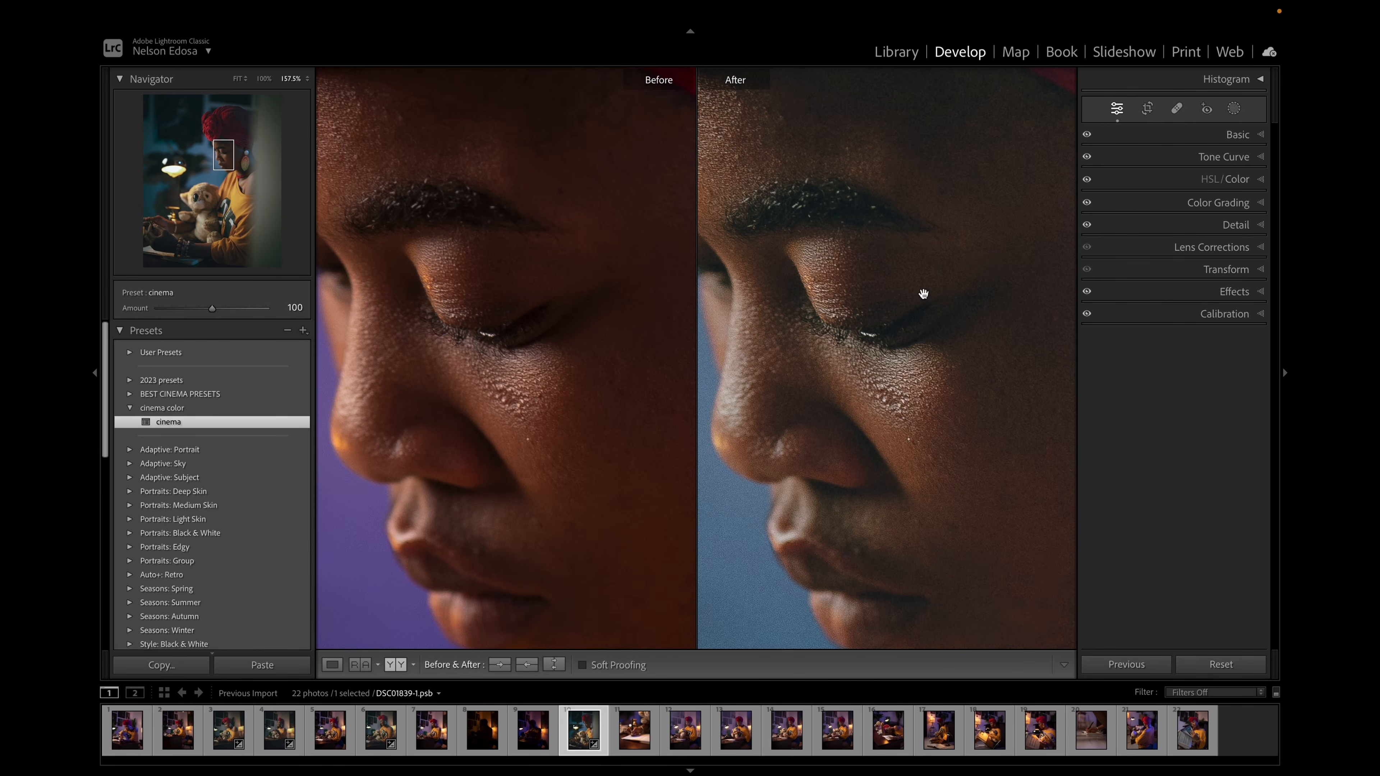
{"action": "left_click", "coordinate": [942, 378]}
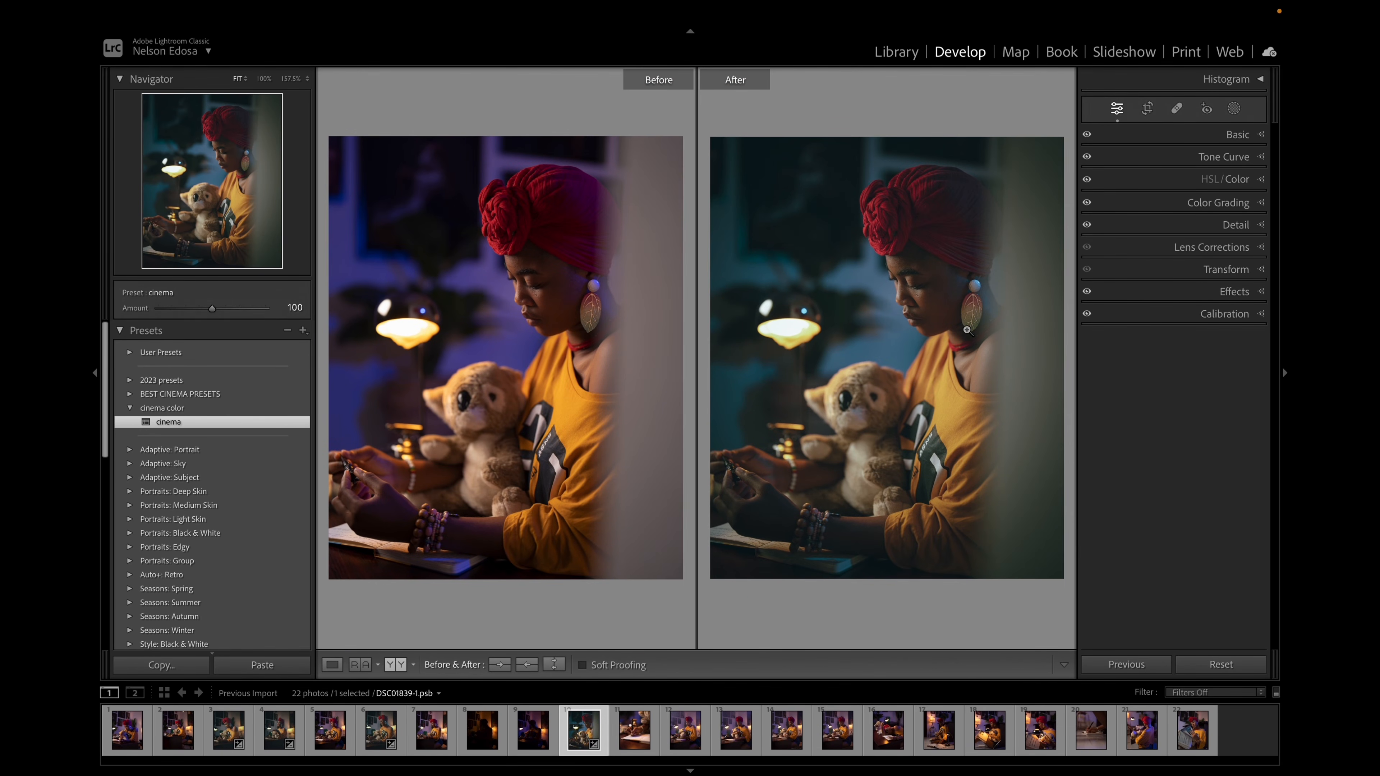